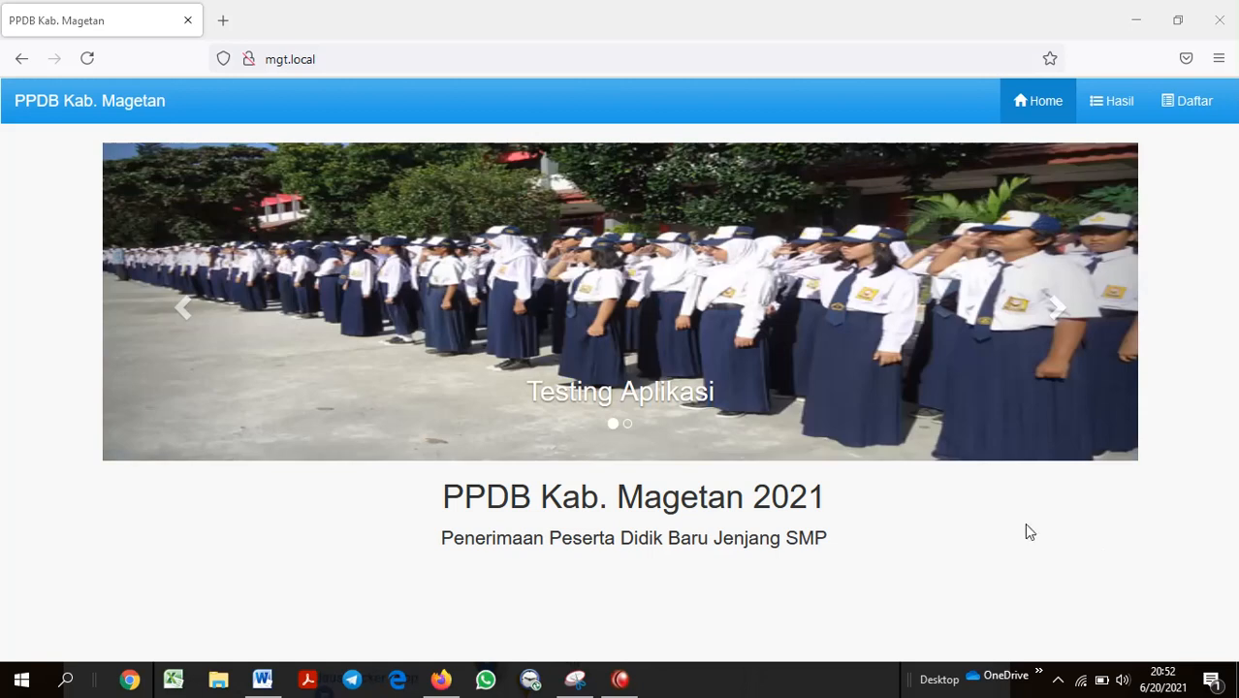
# Look up the PPDB web address in the Word note and restore the browser window to full screen
pyautogui.click(263, 683)
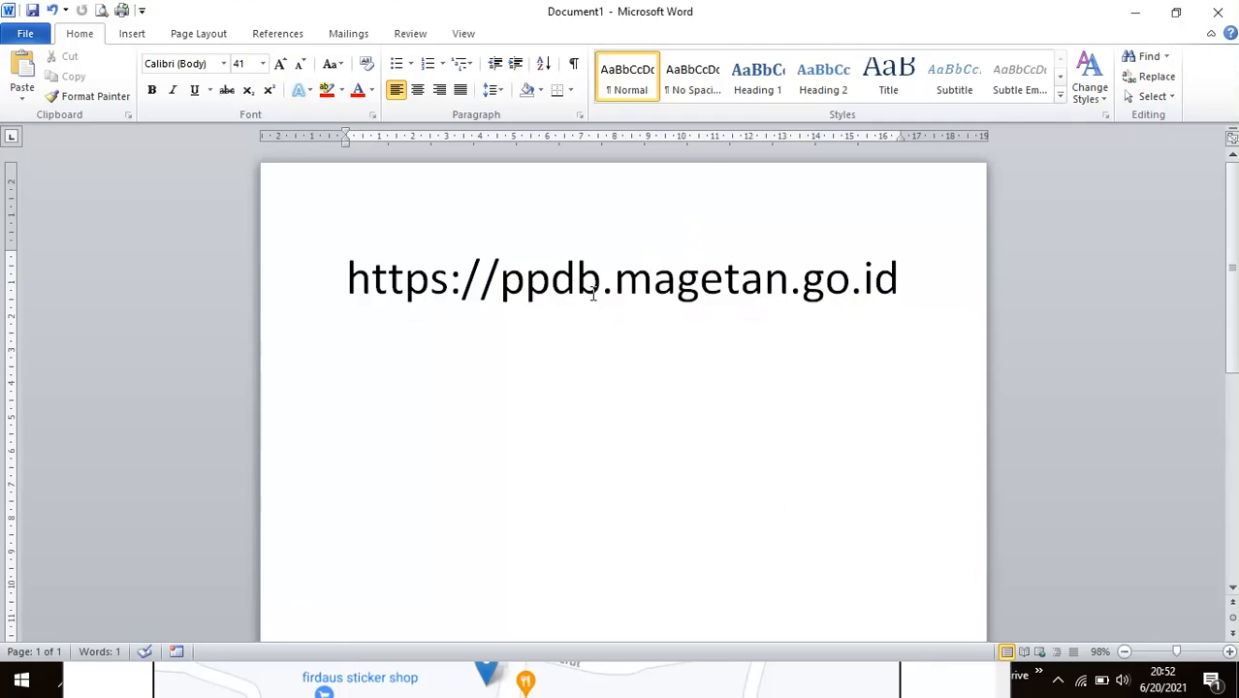
pyautogui.click(1138, 17)
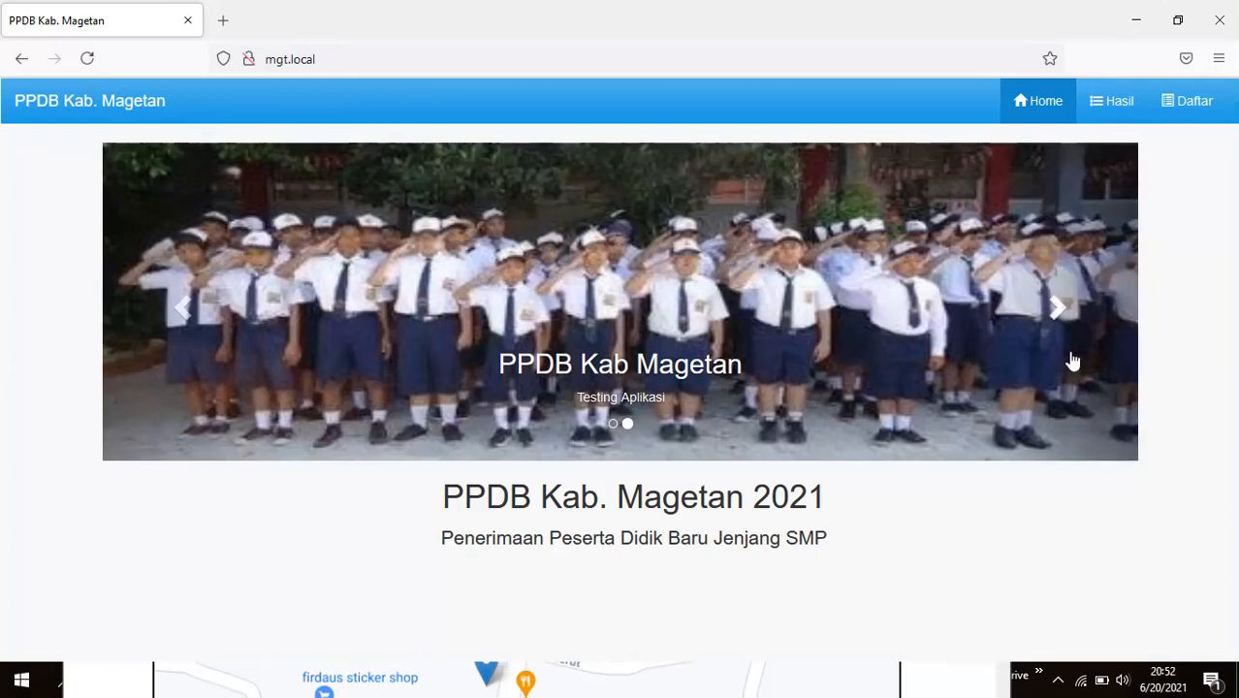
pyautogui.click(1176, 19)
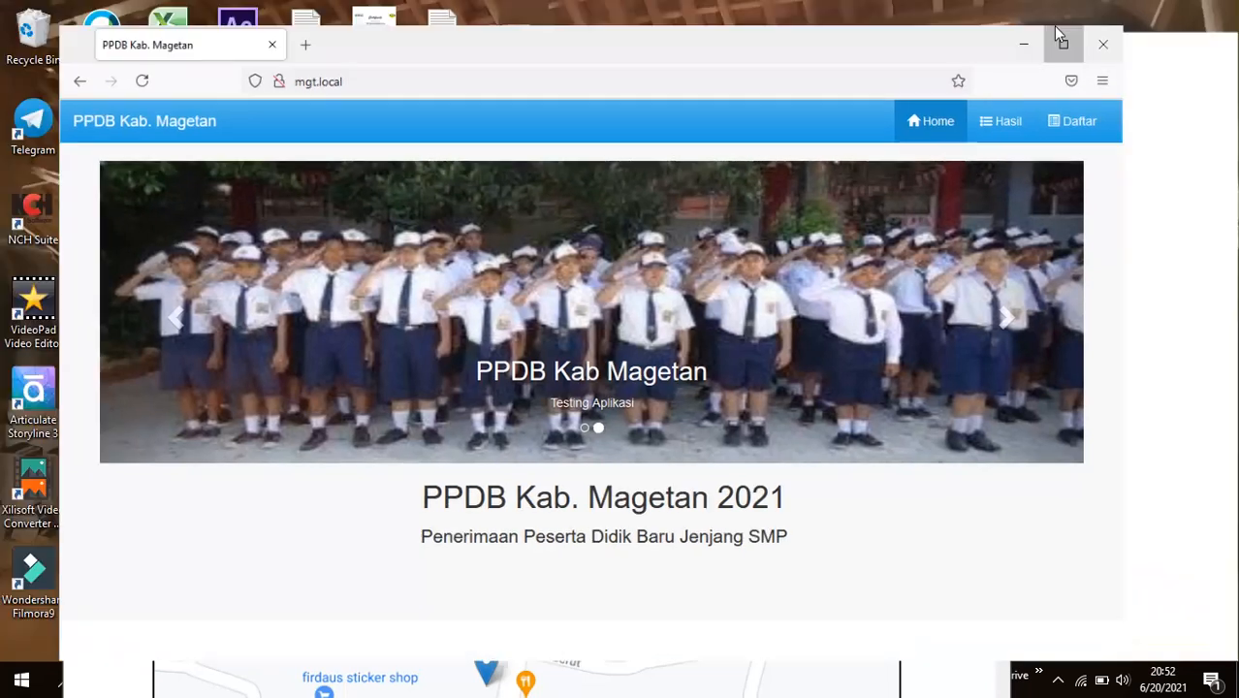
pyautogui.click(1062, 40)
pyautogui.click(1038, 676)
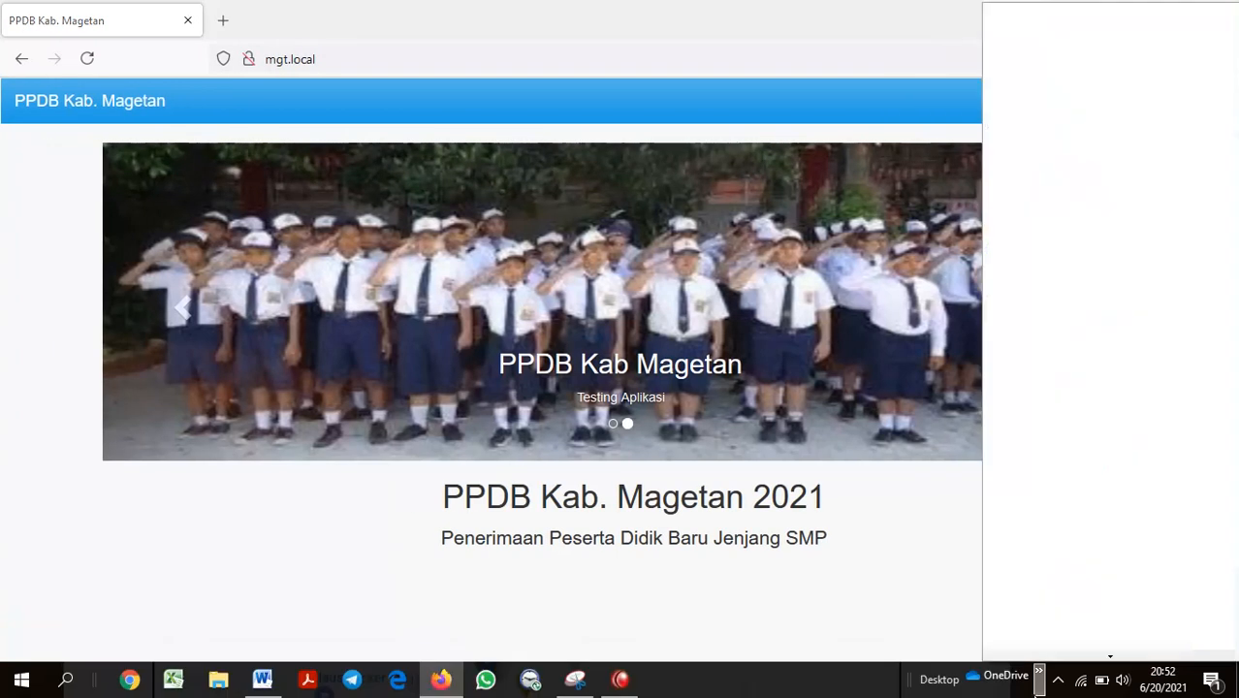
pyautogui.click(287, 579)
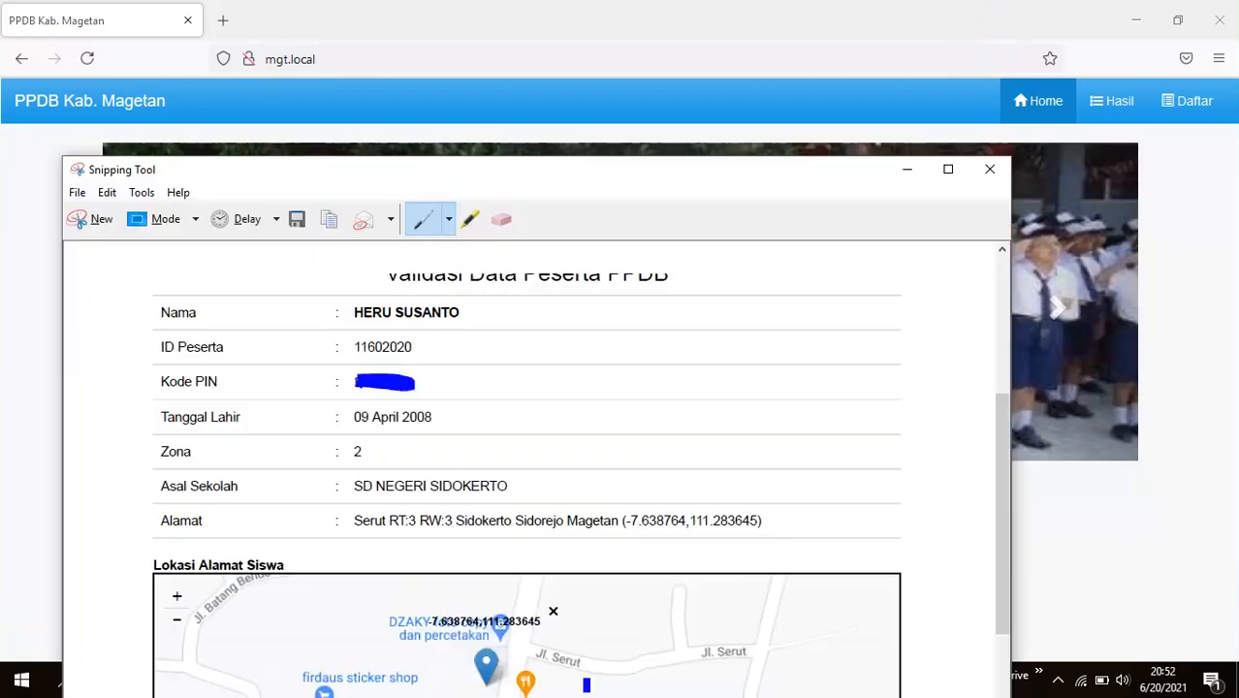
# In the participant data screenshot, circle Zona 2, the address coordinates and the map pin in blue
pyautogui.click(575, 679)
pyautogui.moveTo(539, 166); pyautogui.dragTo(573, 39)
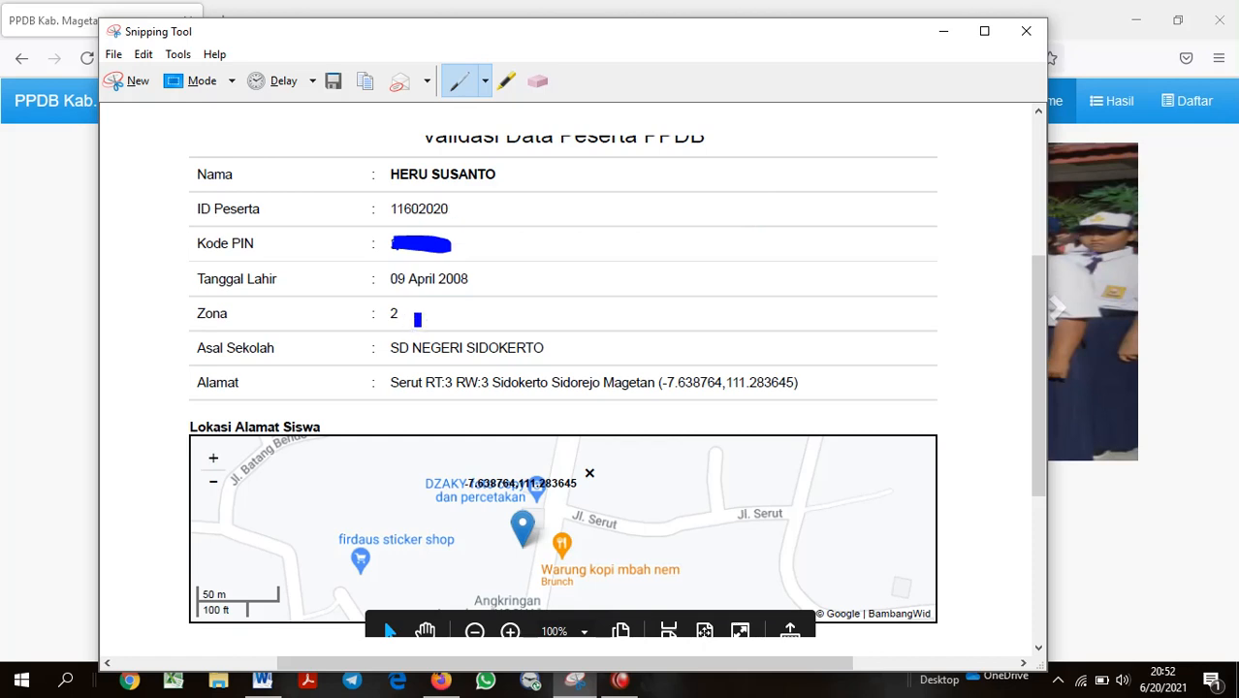
pyautogui.moveTo(402, 299)
pyautogui.mouseDown()
pyautogui.moveTo(361, 322)
pyautogui.moveTo(419, 326)
pyautogui.moveTo(405, 302)
pyautogui.mouseUp()
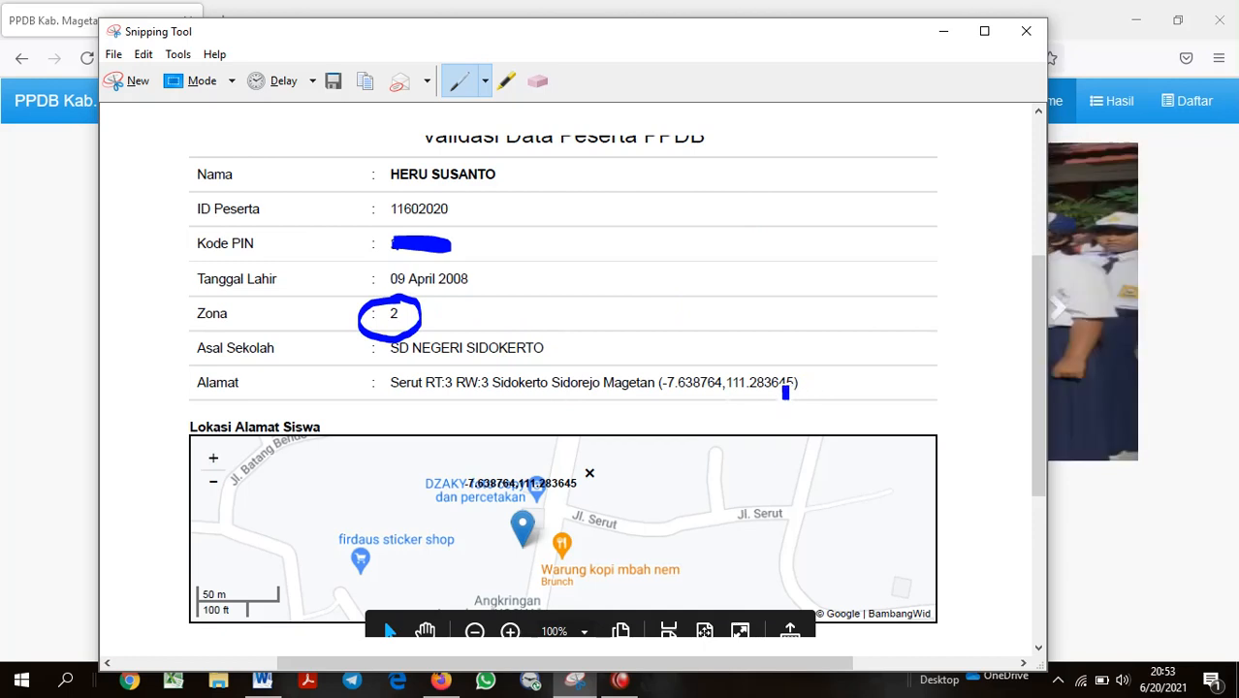
pyautogui.moveTo(811, 375)
pyautogui.mouseDown()
pyautogui.moveTo(723, 359)
pyautogui.moveTo(651, 392)
pyautogui.moveTo(775, 415)
pyautogui.moveTo(810, 376)
pyautogui.mouseUp()
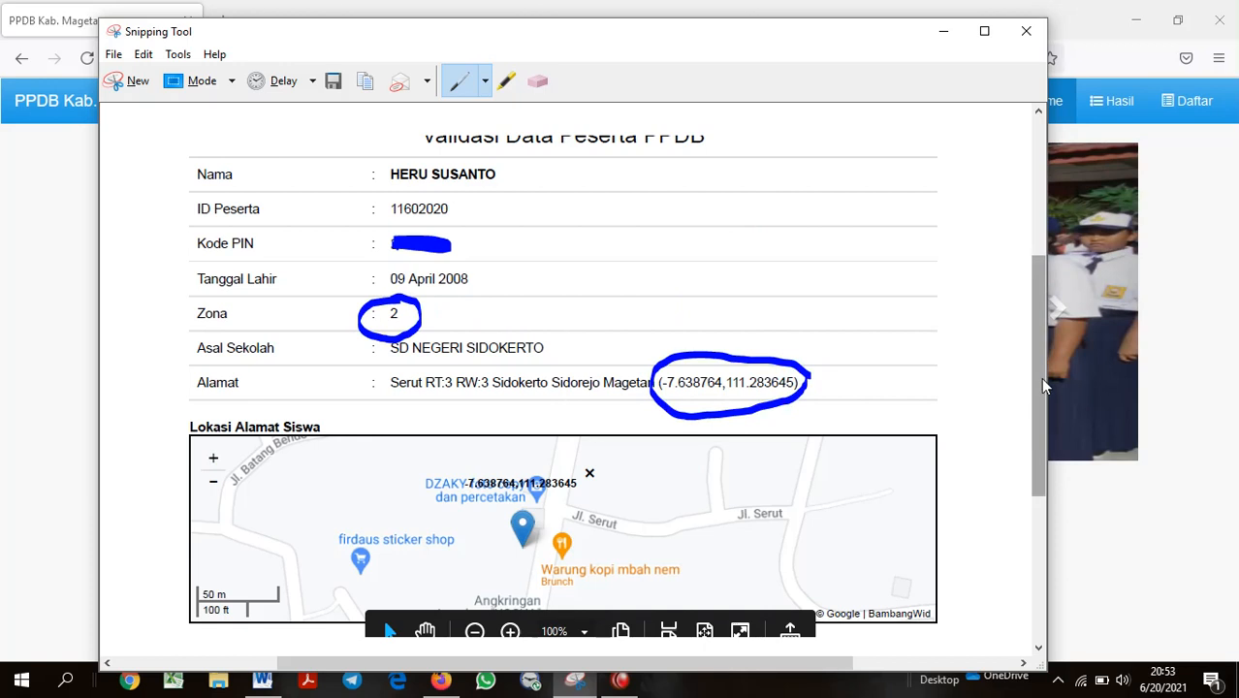
pyautogui.moveTo(1040, 377); pyautogui.dragTo(1036, 432)
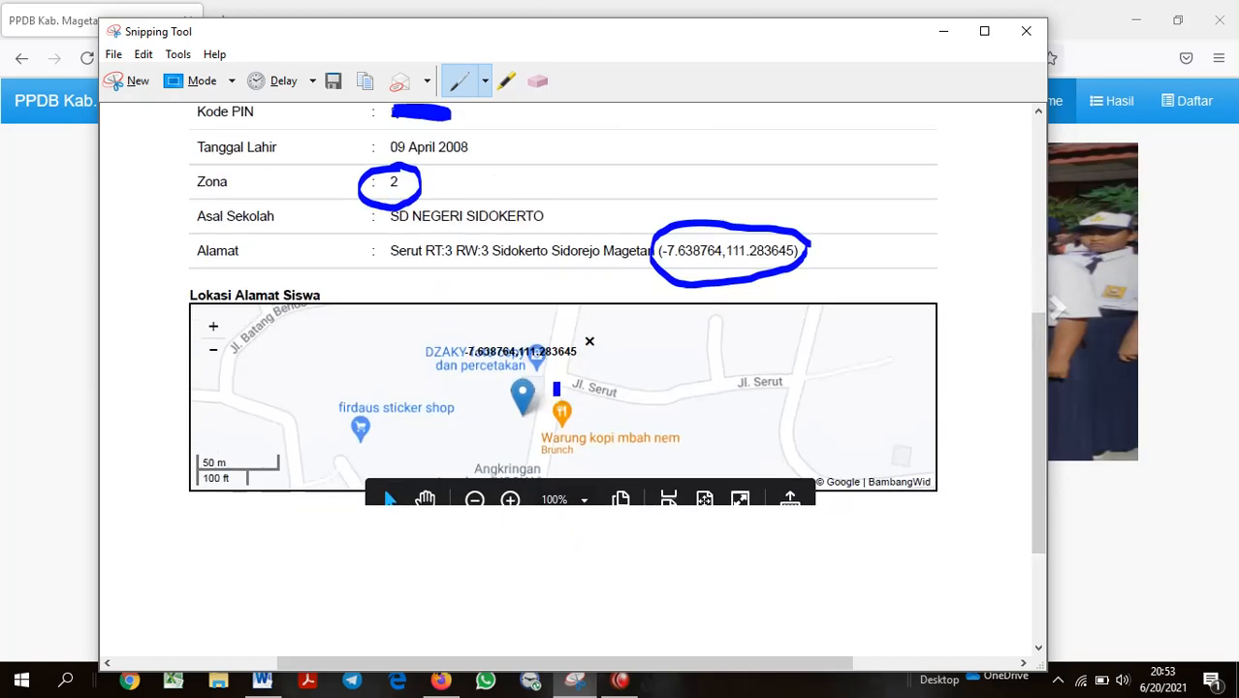
pyautogui.moveTo(543, 374)
pyautogui.mouseDown()
pyautogui.moveTo(520, 372)
pyautogui.moveTo(512, 441)
pyautogui.moveTo(561, 438)
pyautogui.moveTo(545, 376)
pyautogui.mouseUp()
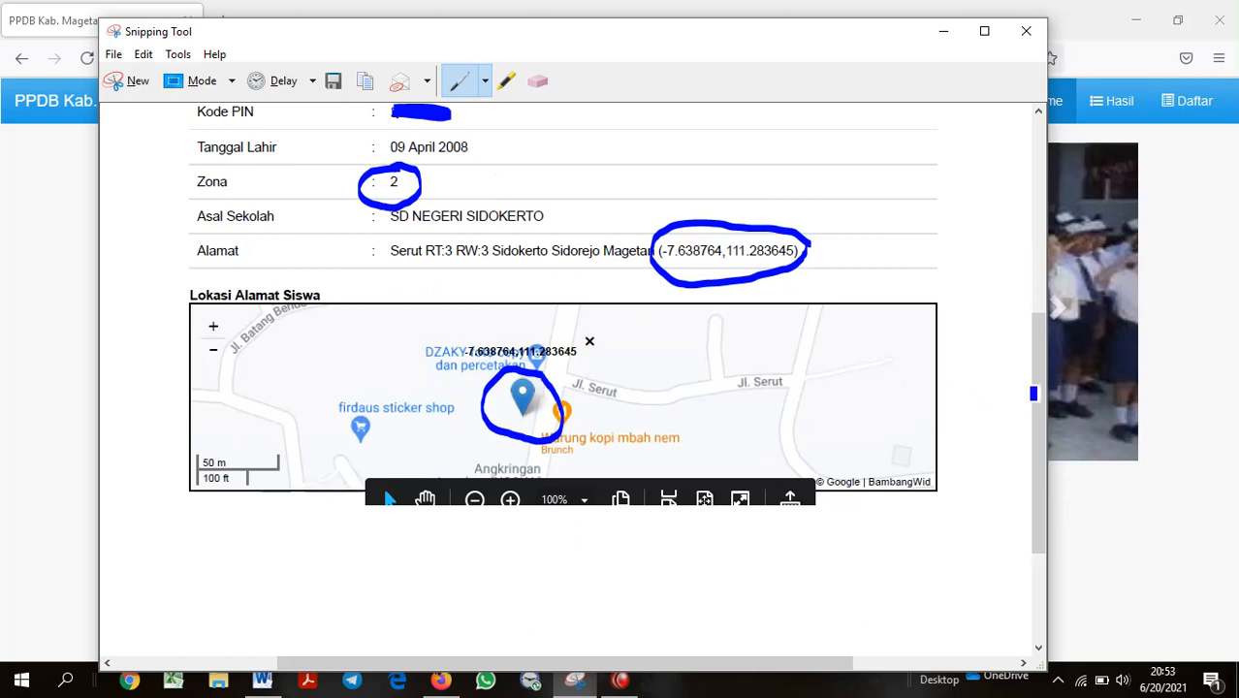
pyautogui.moveTo(1038, 386); pyautogui.dragTo(1044, 334)
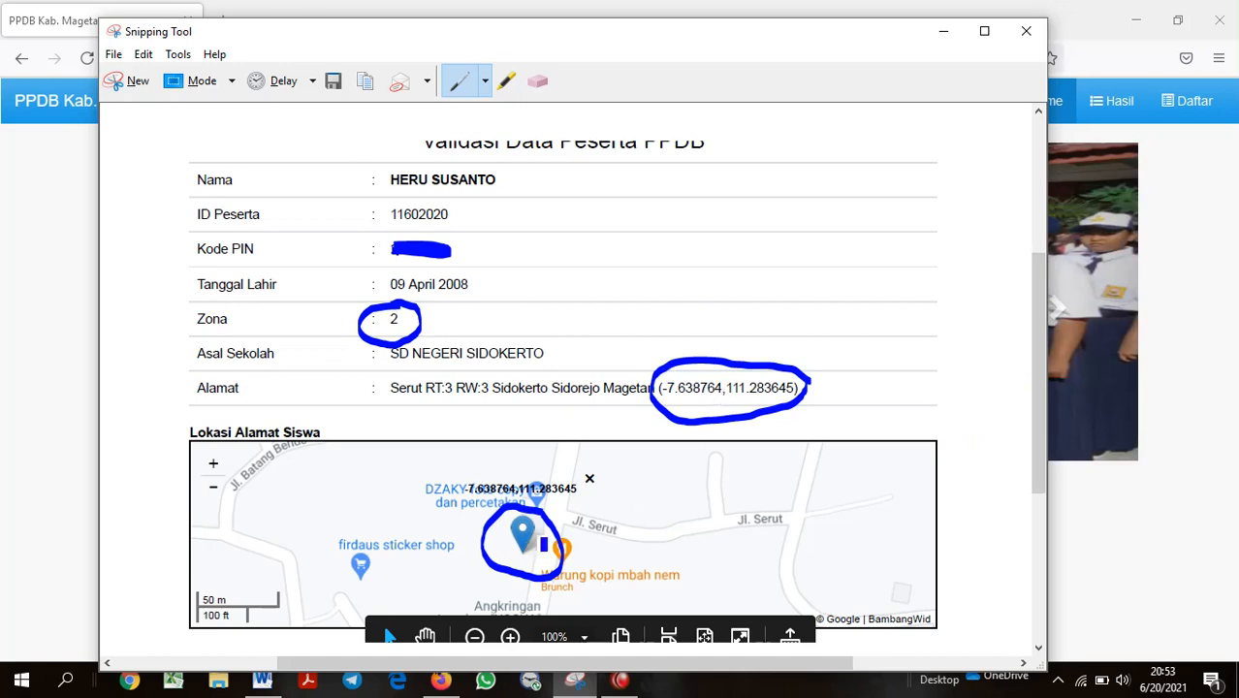
pyautogui.click(1196, 268)
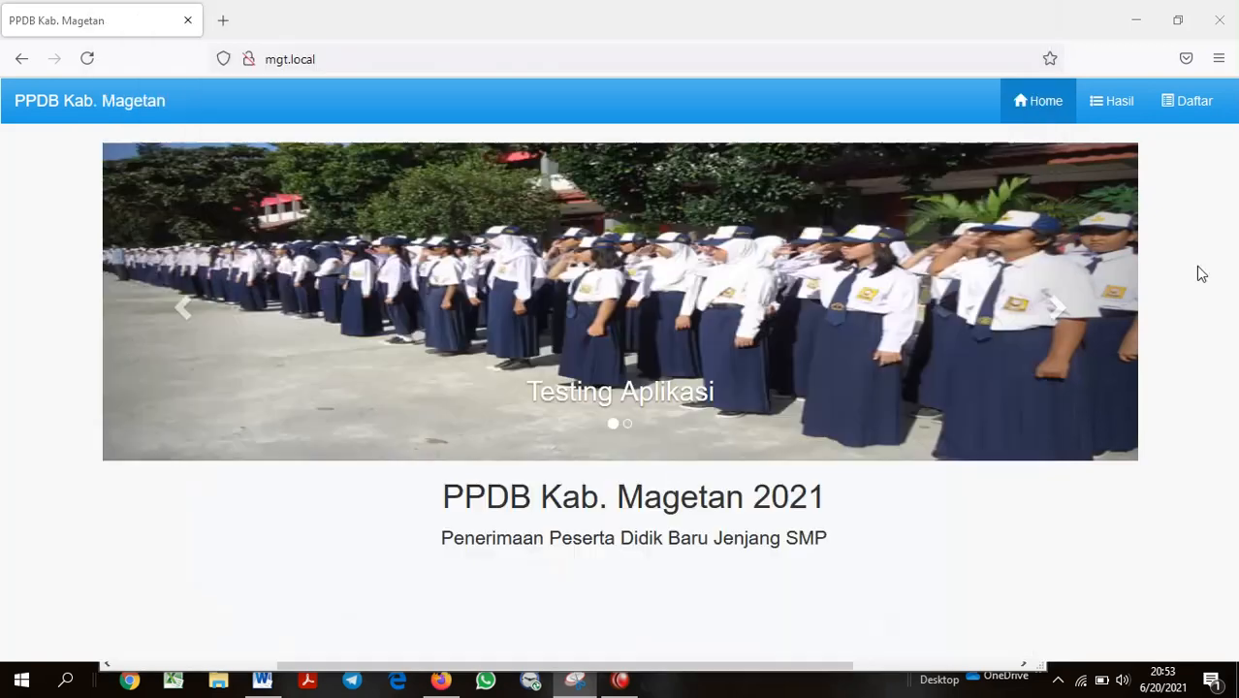
# Check the noted PPDB address in Word, then go to the Daftar participant login page
pyautogui.click(263, 682)
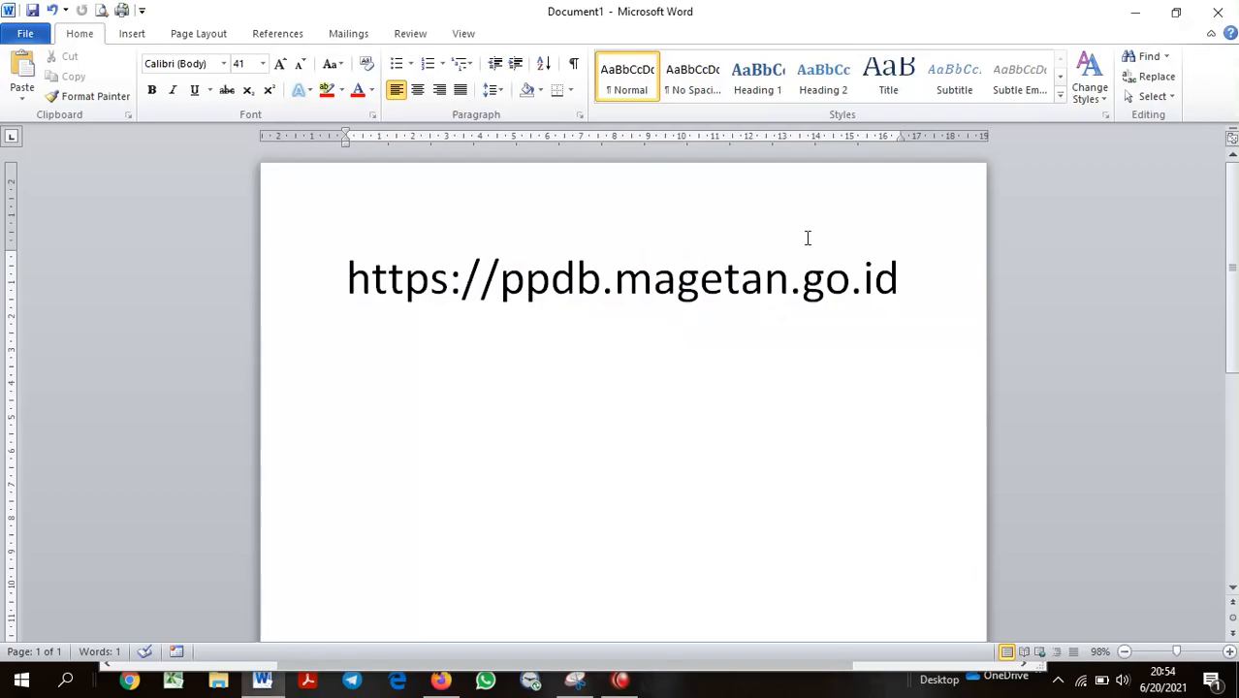
pyautogui.click(1130, 15)
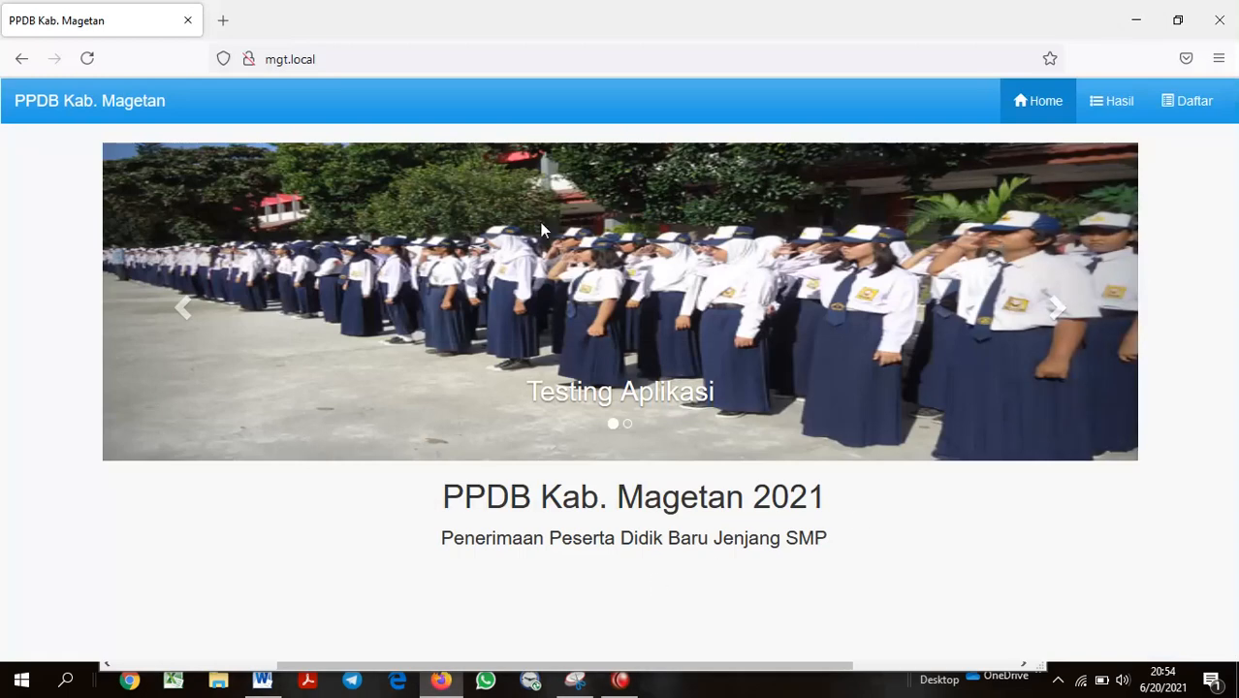
pyautogui.click(1184, 109)
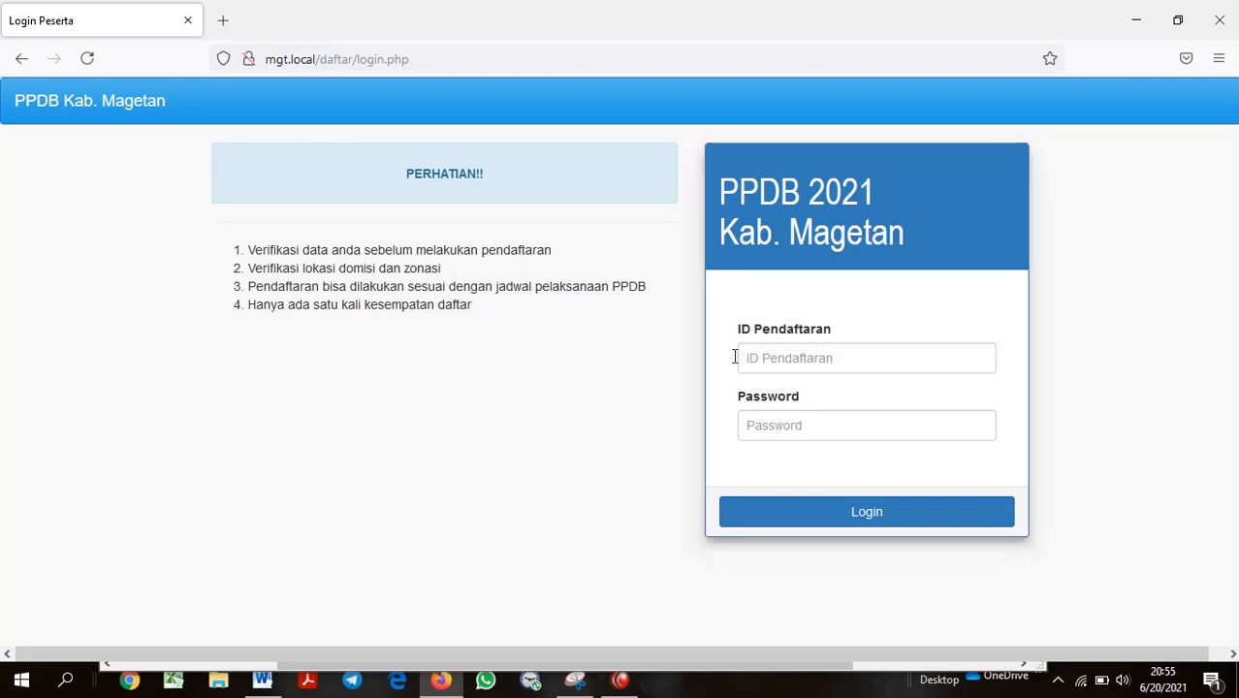
# Log in with the registration ID and a seven-character password; the login is rejected
pyautogui.click(766, 357)
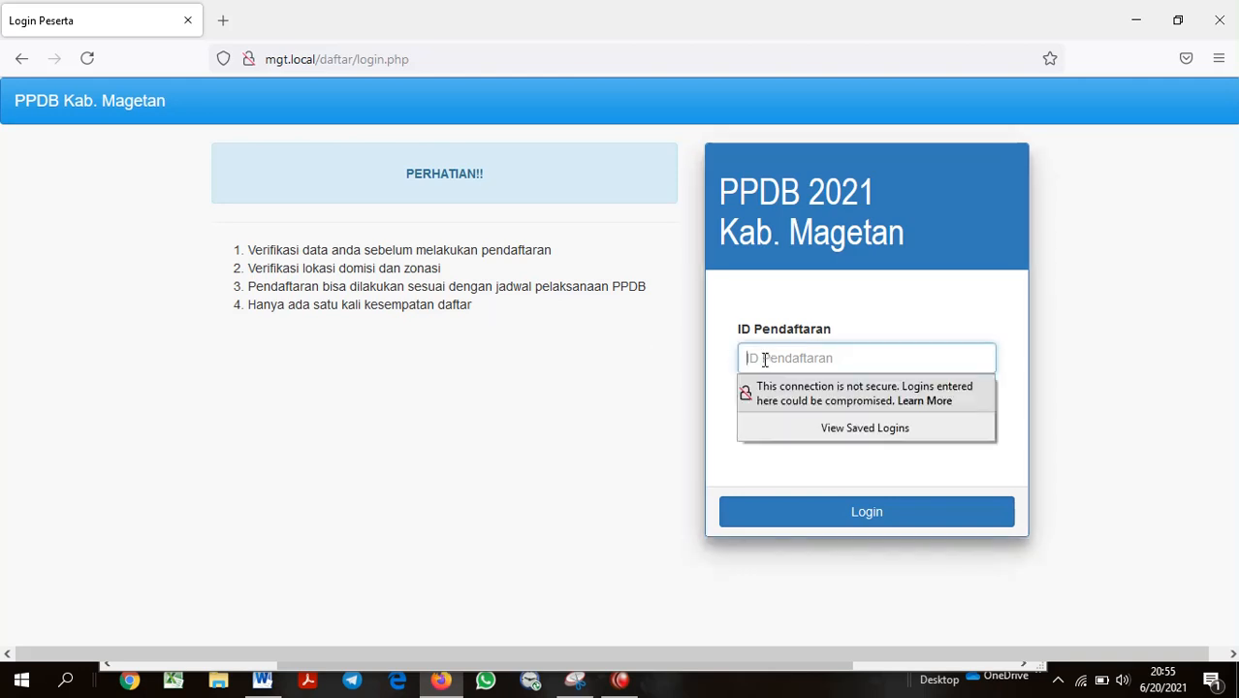
pyautogui.click(791, 428)
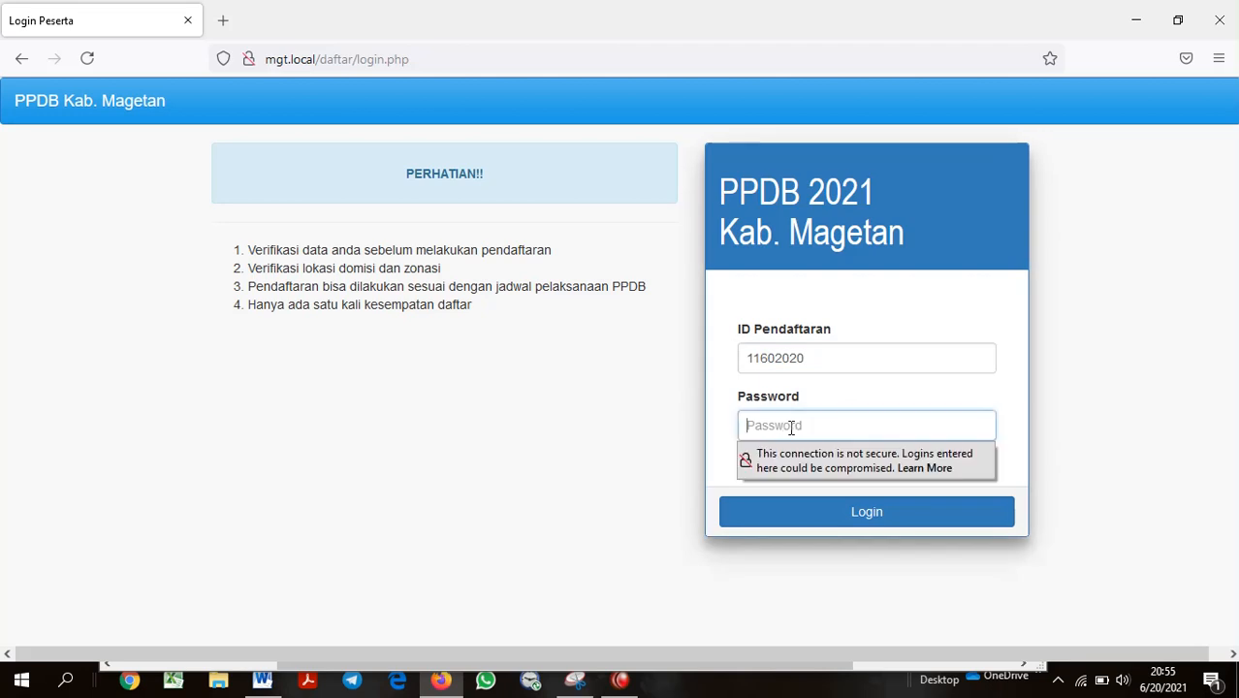
pyautogui.write('•••')
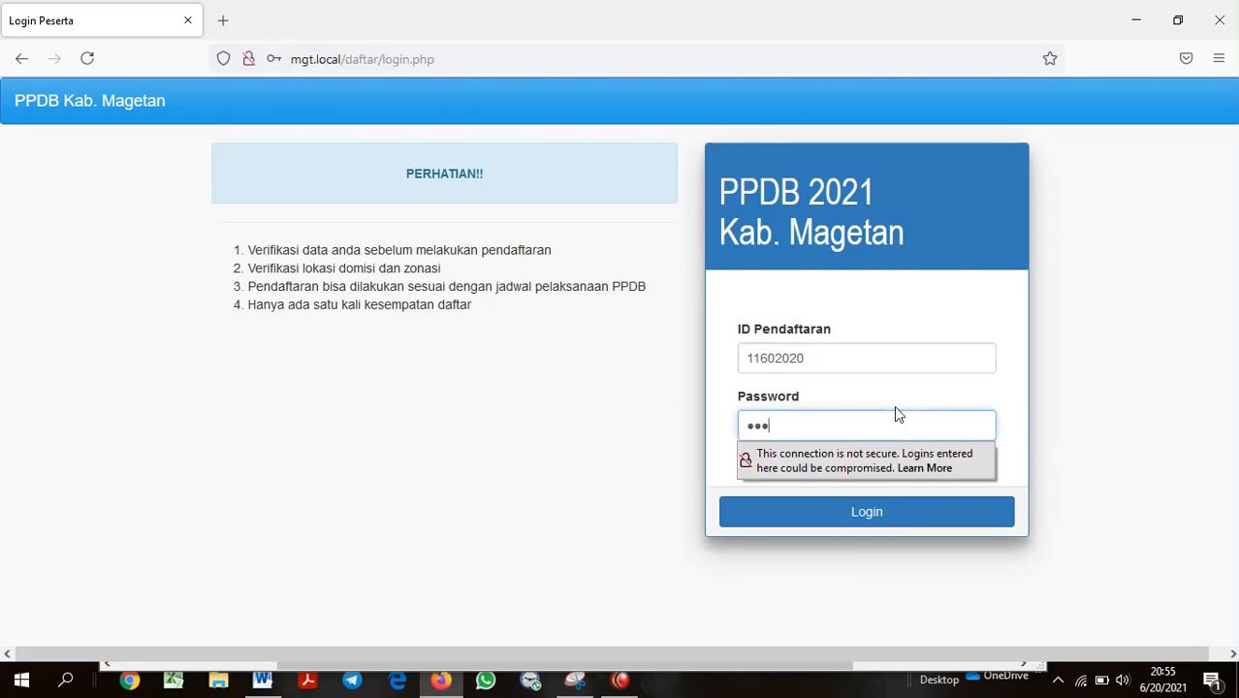
pyautogui.write('•••••••')
pyautogui.press('BackSpace')
pyautogui.press('BackSpace')
pyautogui.press('BackSpace')
pyautogui.click(892, 522)
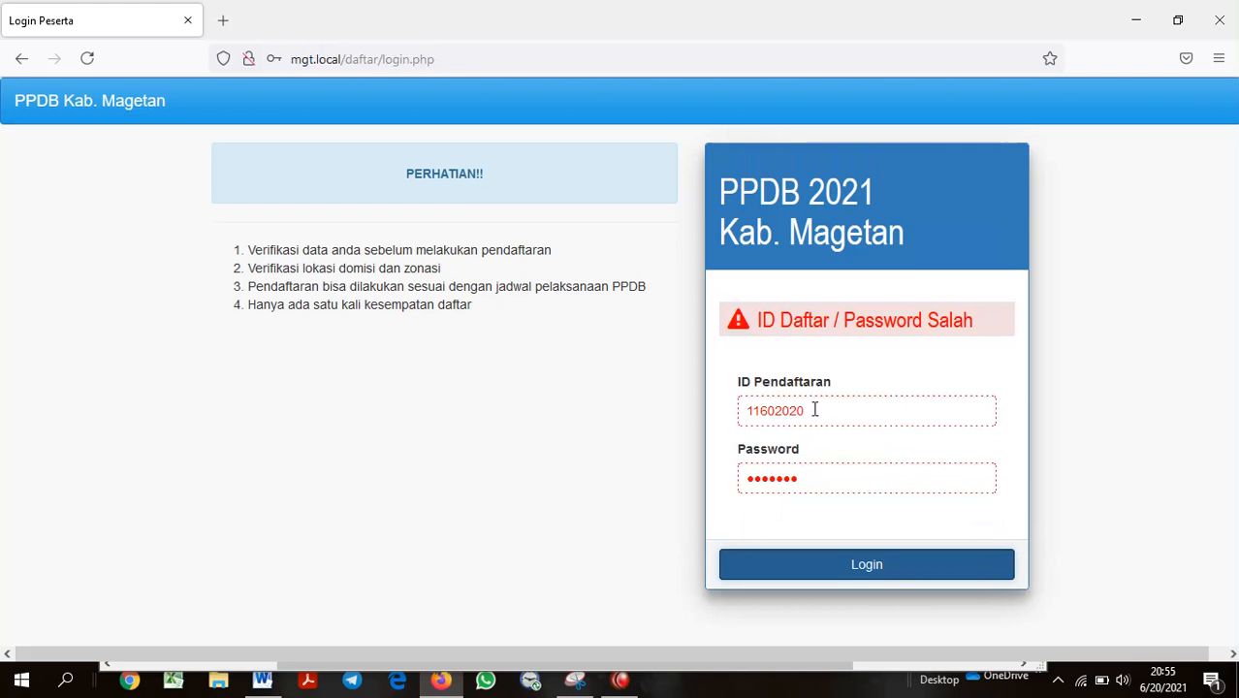
# Dismiss the insecure-login warning and replace the rejected password with a new six-character password
pyautogui.click(814, 409)
pyautogui.click(884, 378)
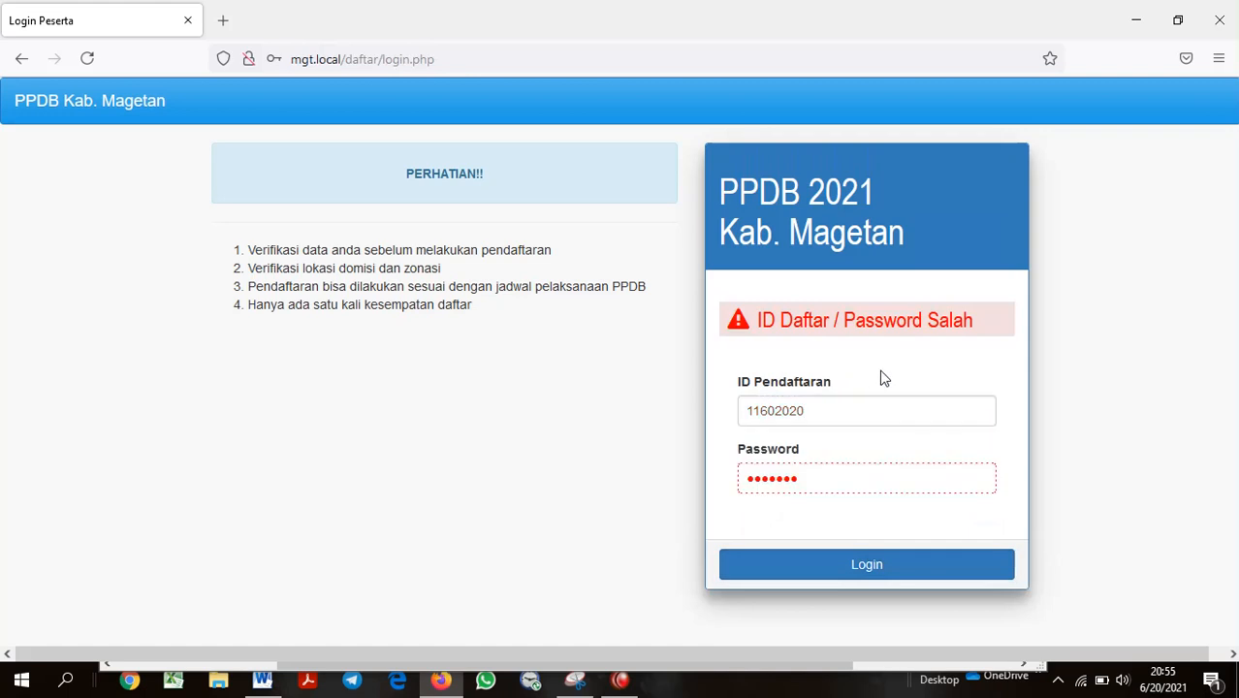
pyautogui.click(817, 478)
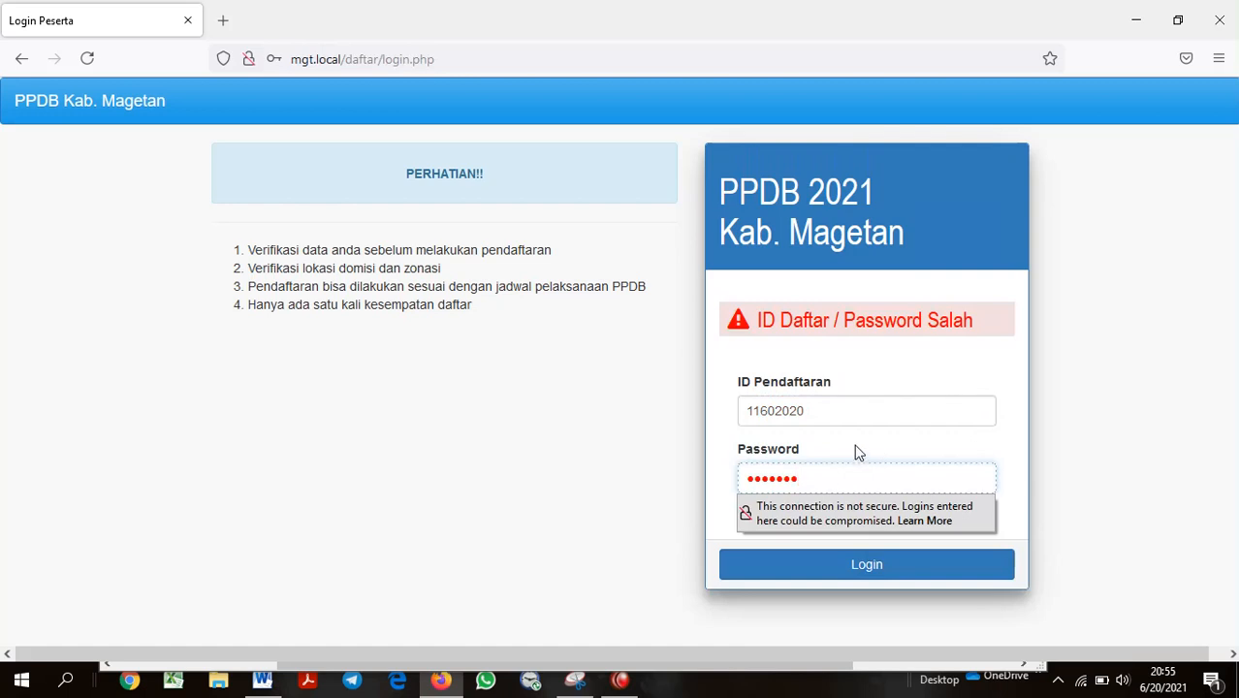
pyautogui.click(1066, 393)
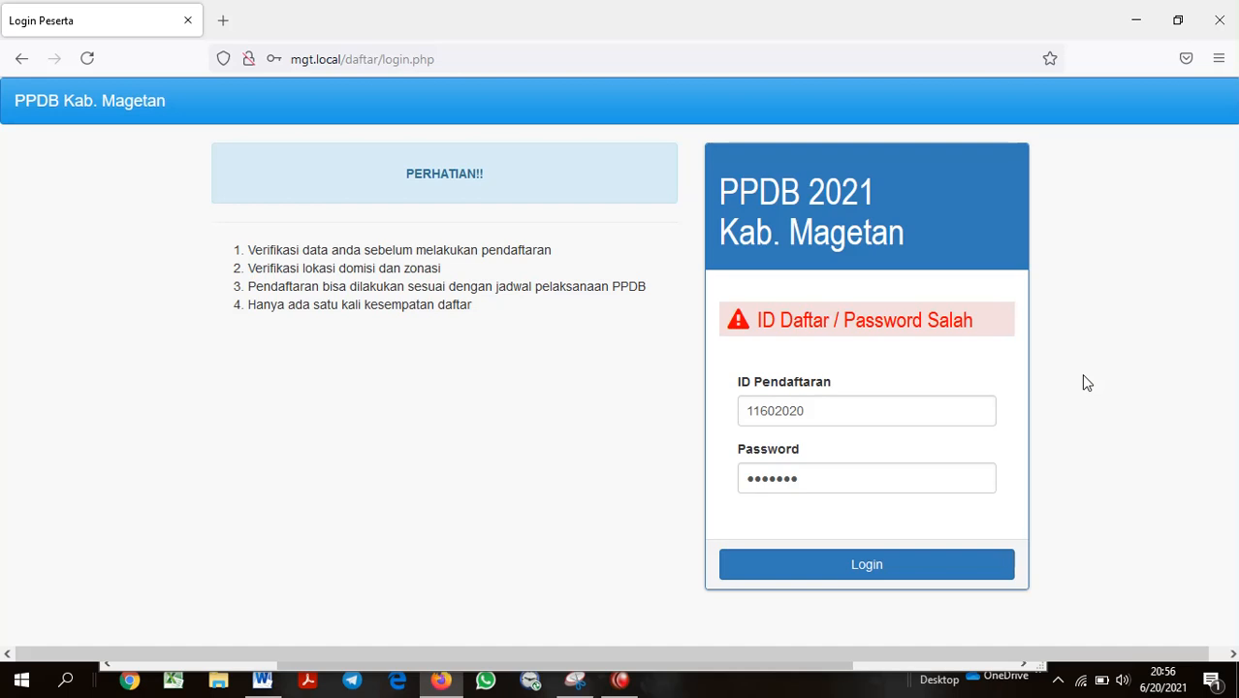
pyautogui.doubleClick(819, 475)
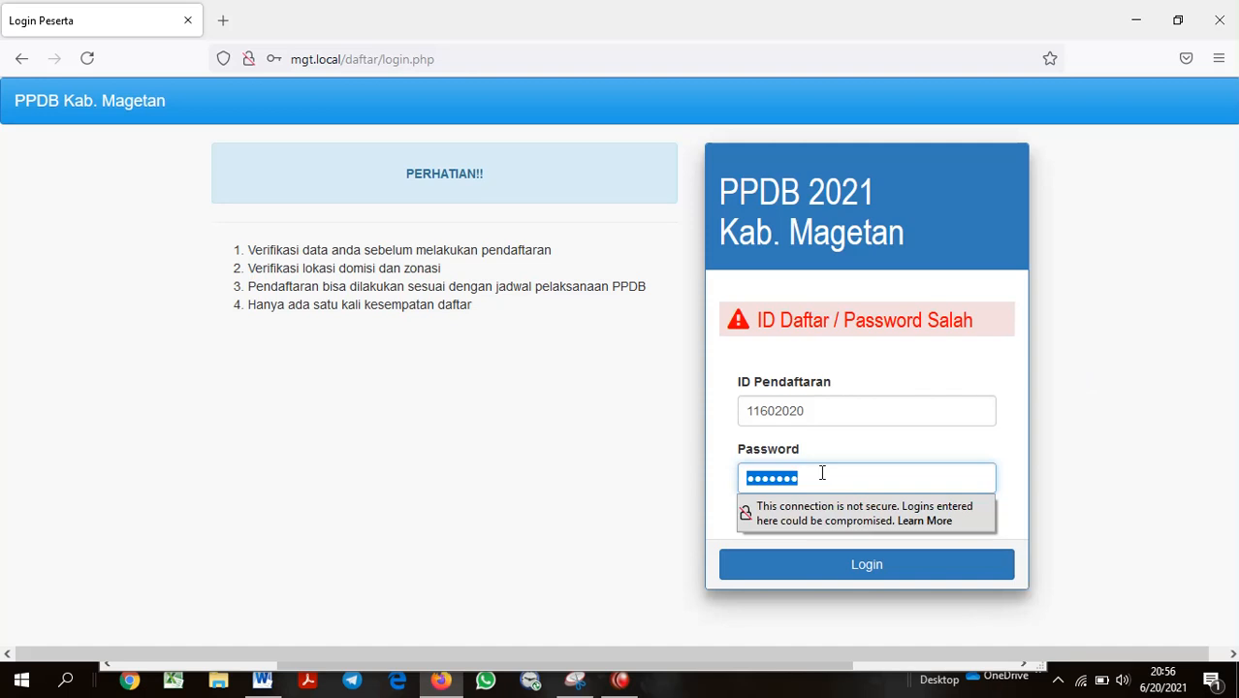
pyautogui.write('1234')
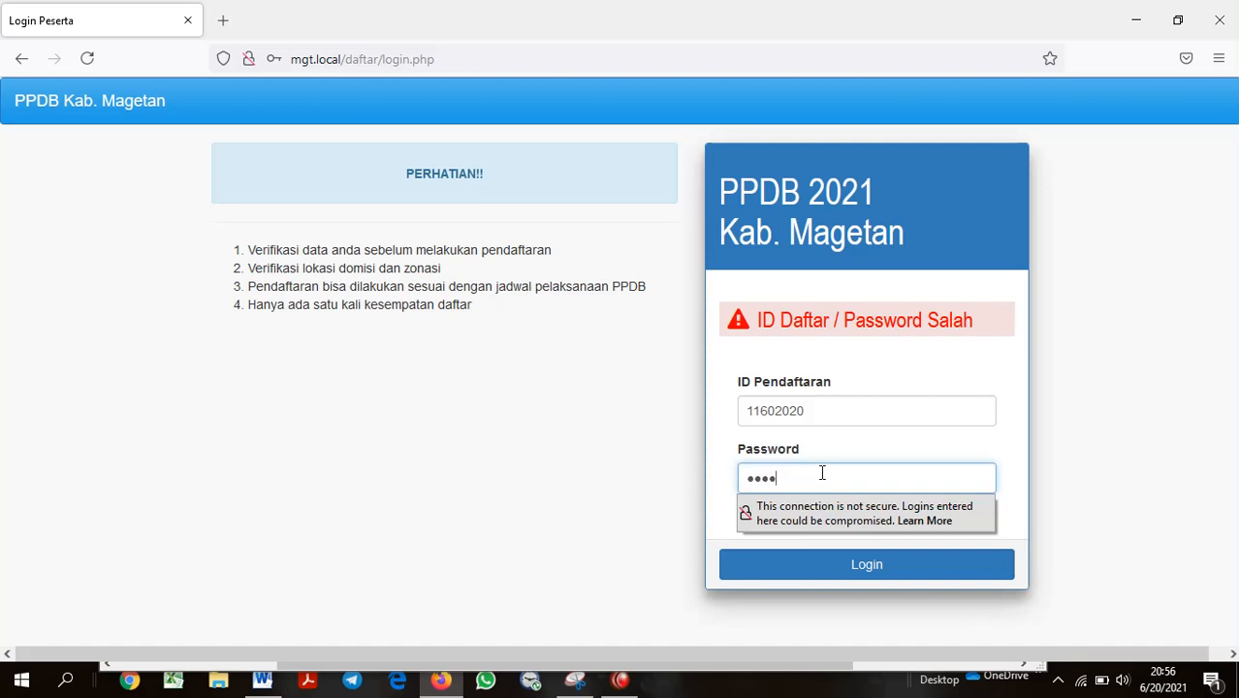
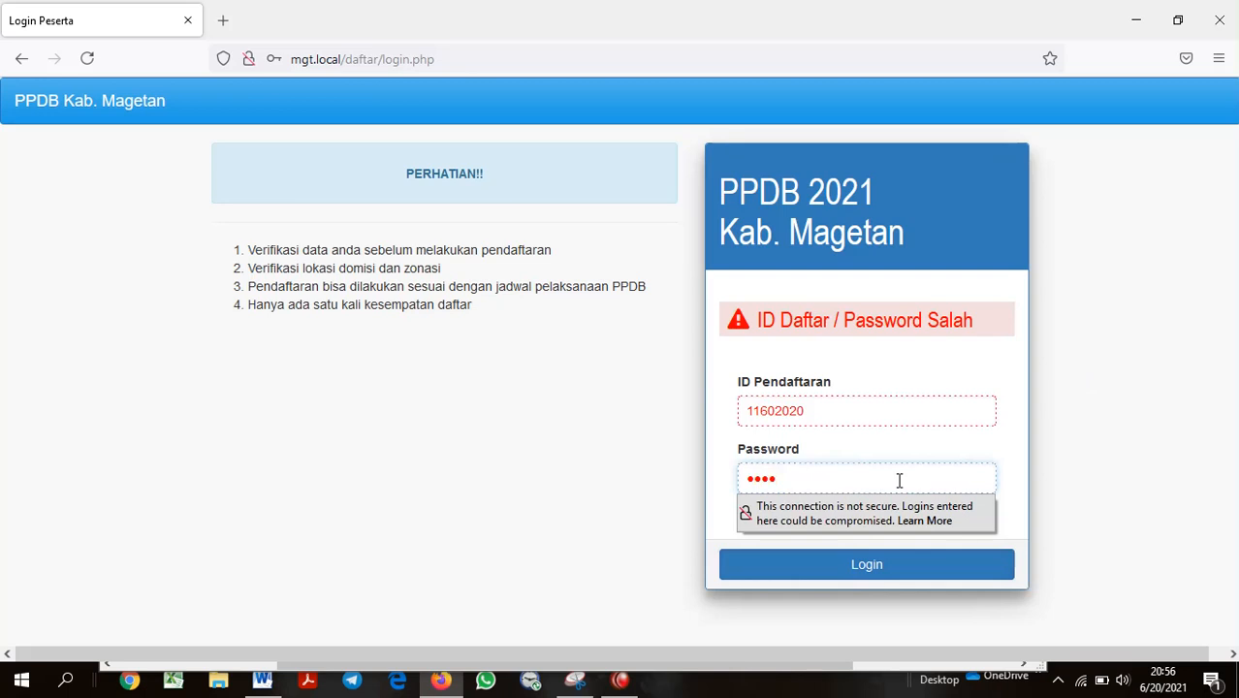
# Sign in with the new six-character password to reach the Info Peserta page
pyautogui.write('56')
pyautogui.click(867, 572)
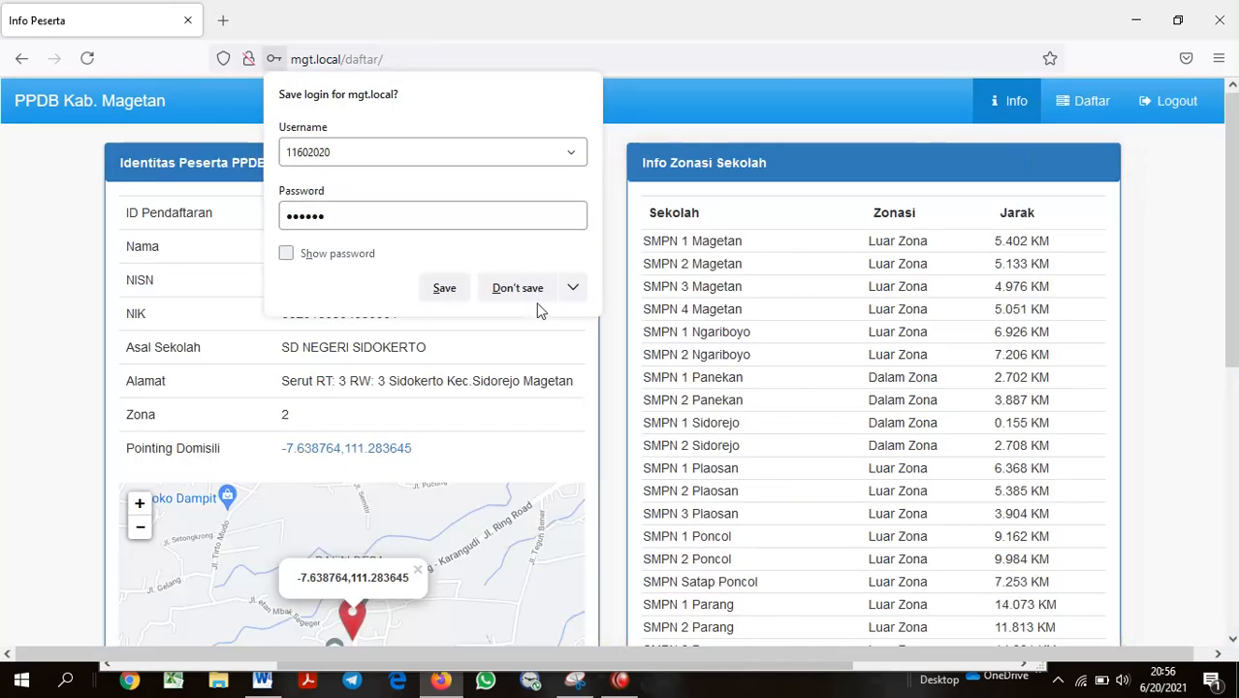
# Decline Firefox's offer to save the login and check the participant's zone value 2
pyautogui.click(517, 287)
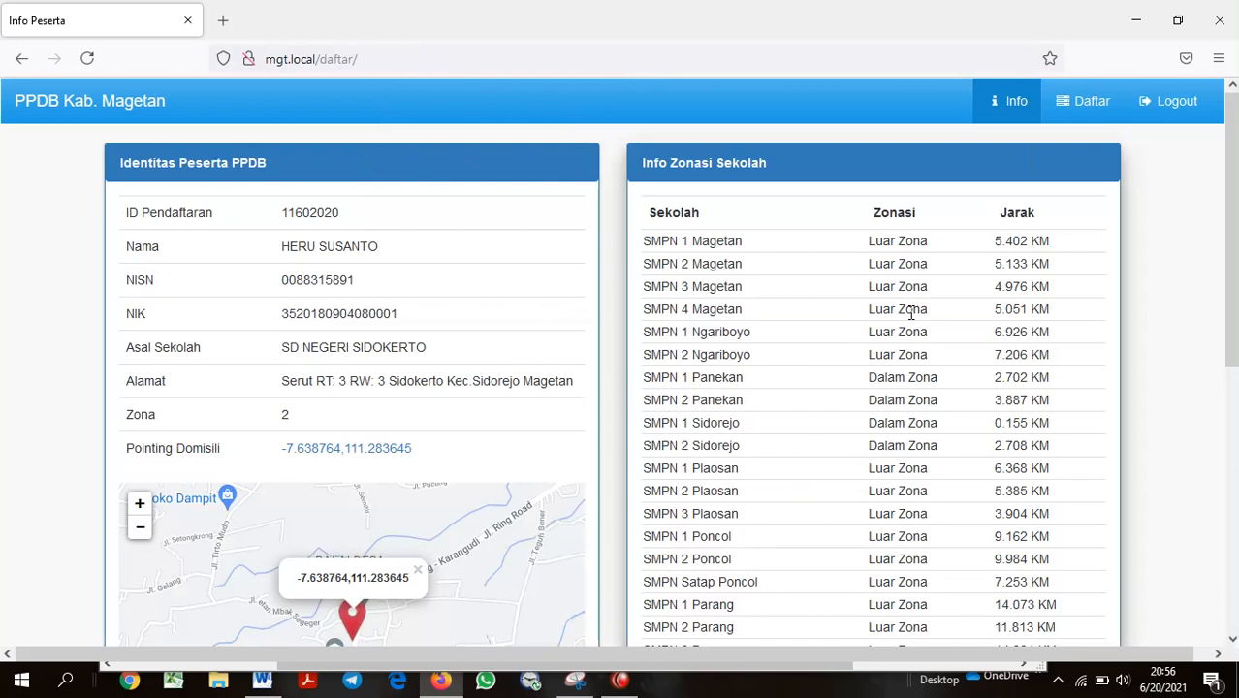
pyautogui.doubleClick(284, 417)
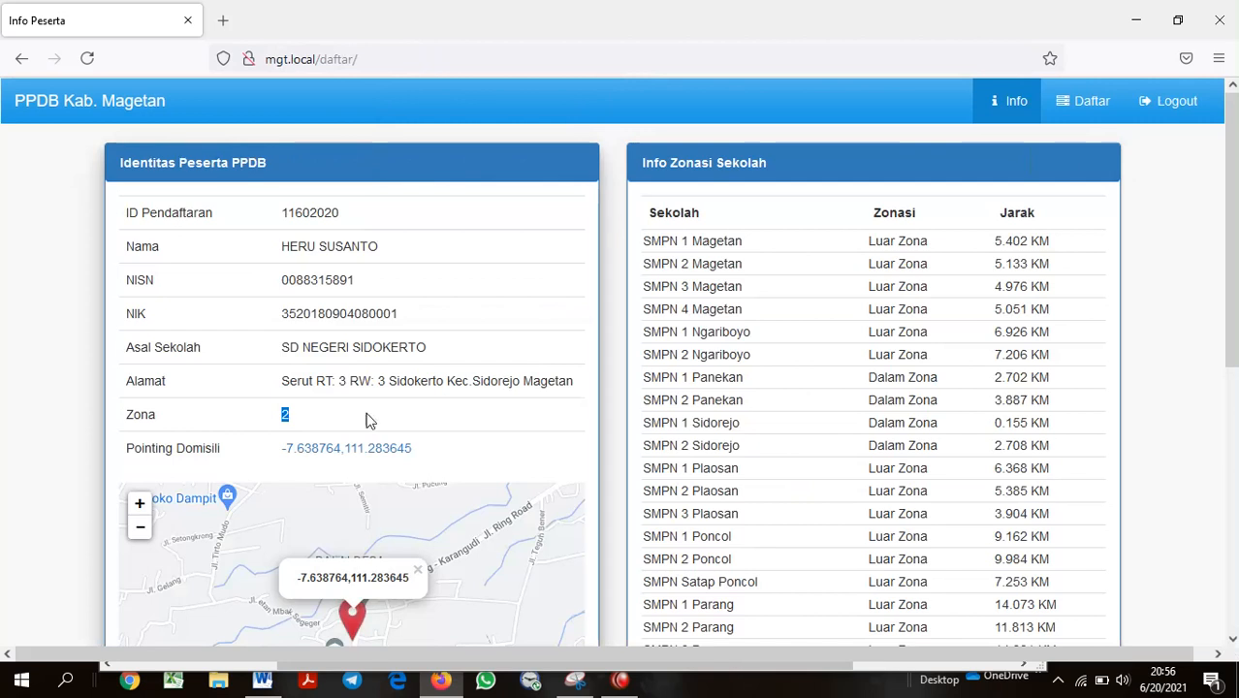
pyautogui.click(290, 421)
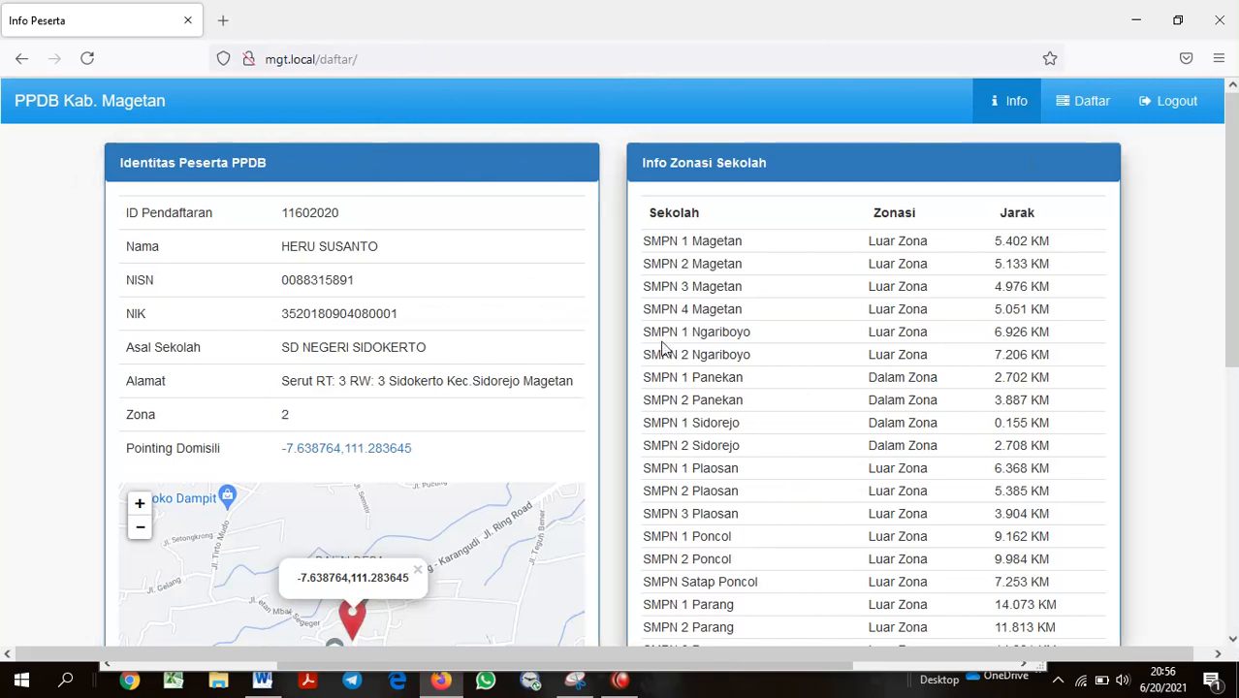
pyautogui.scroll(-2, 378, 414)
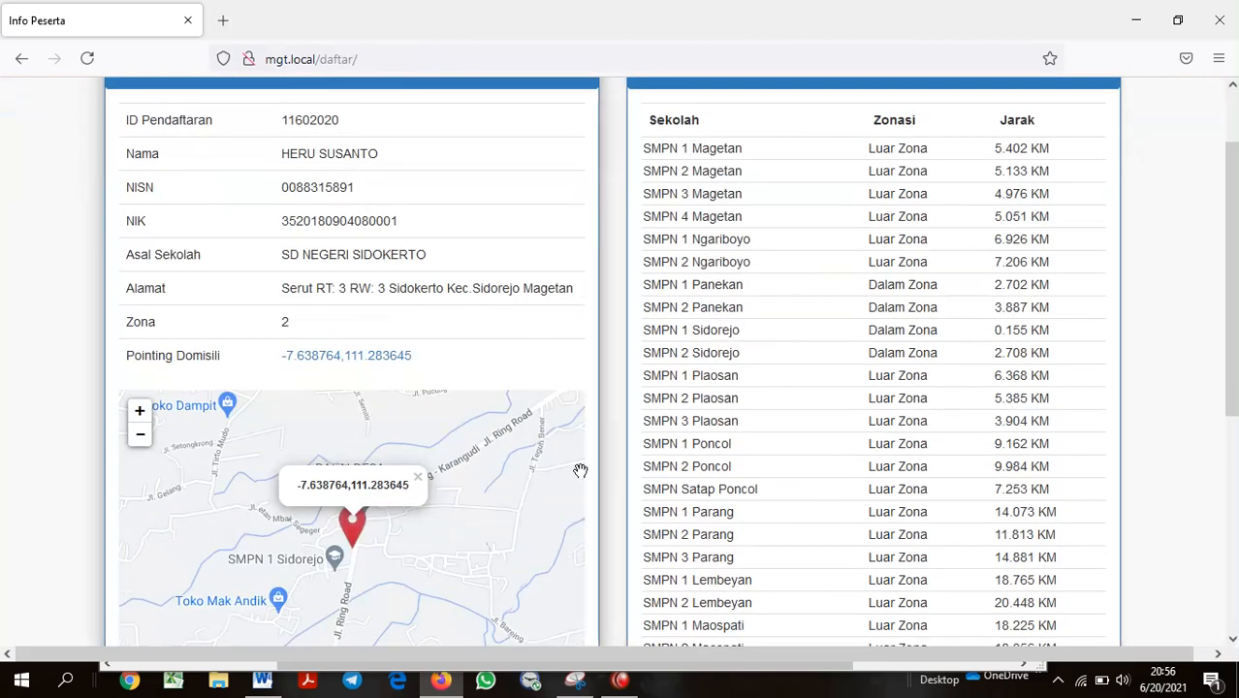
pyautogui.scroll(-2, 621, 443)
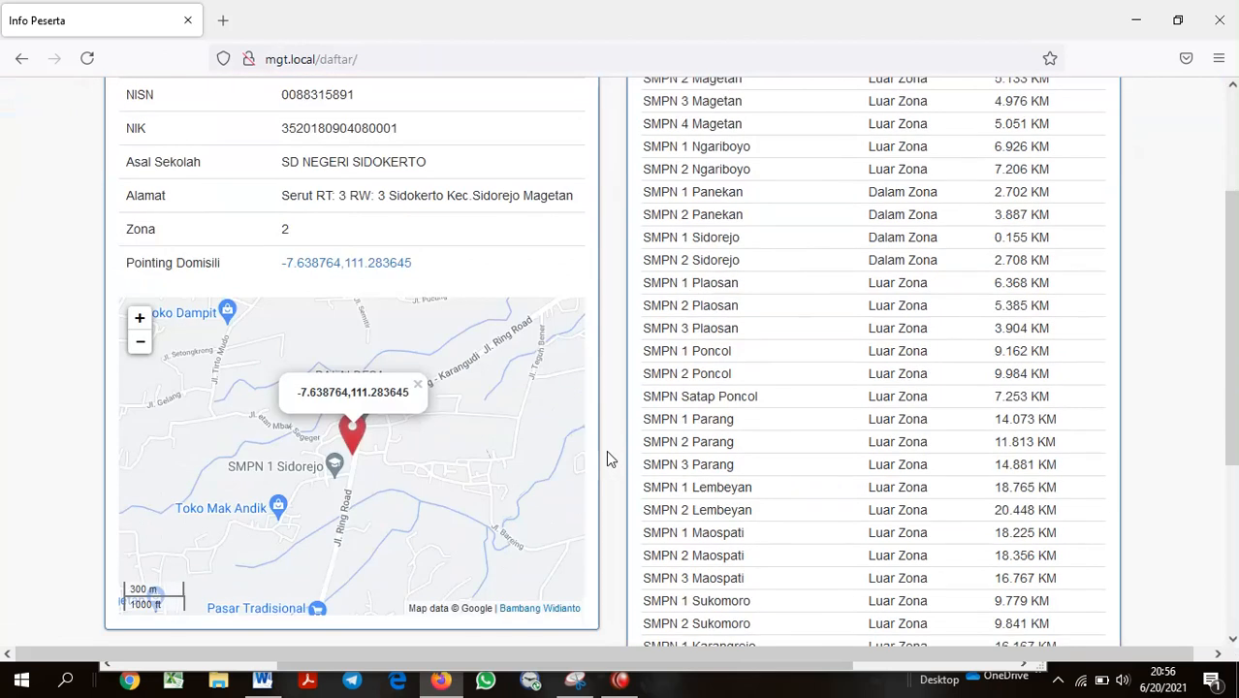
# Close the annotated validation screenshot in Snipping Tool without saving it
pyautogui.click(578, 687)
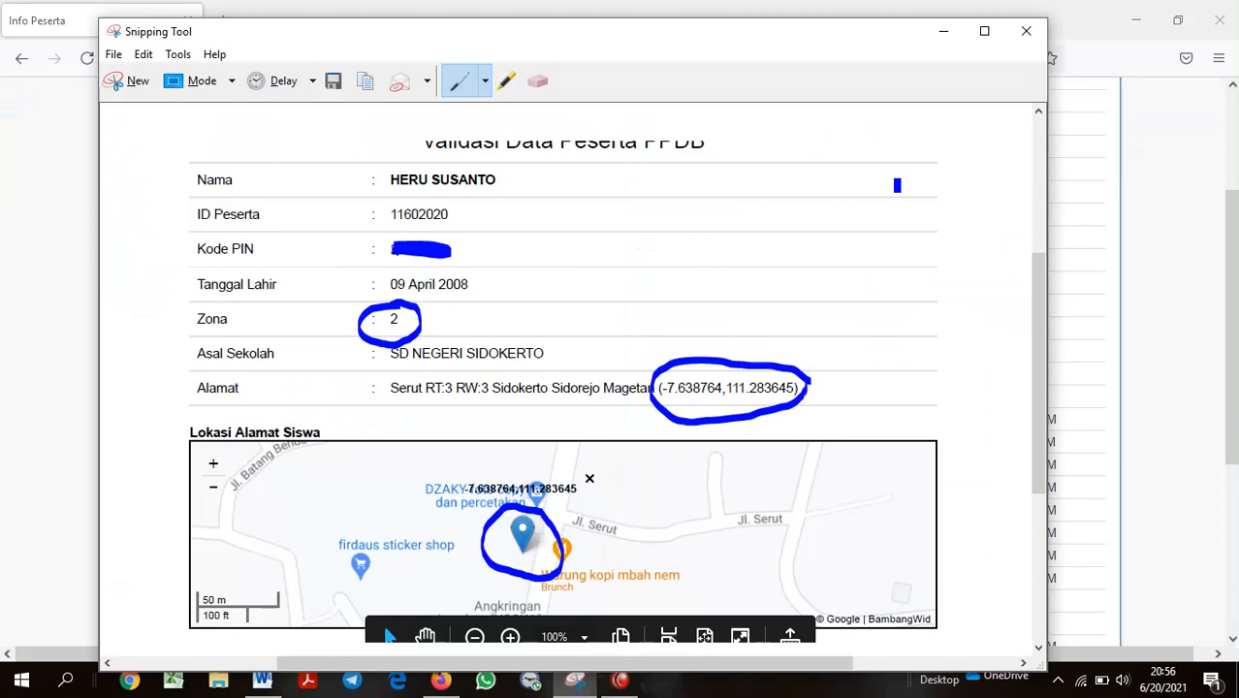
pyautogui.click(1024, 32)
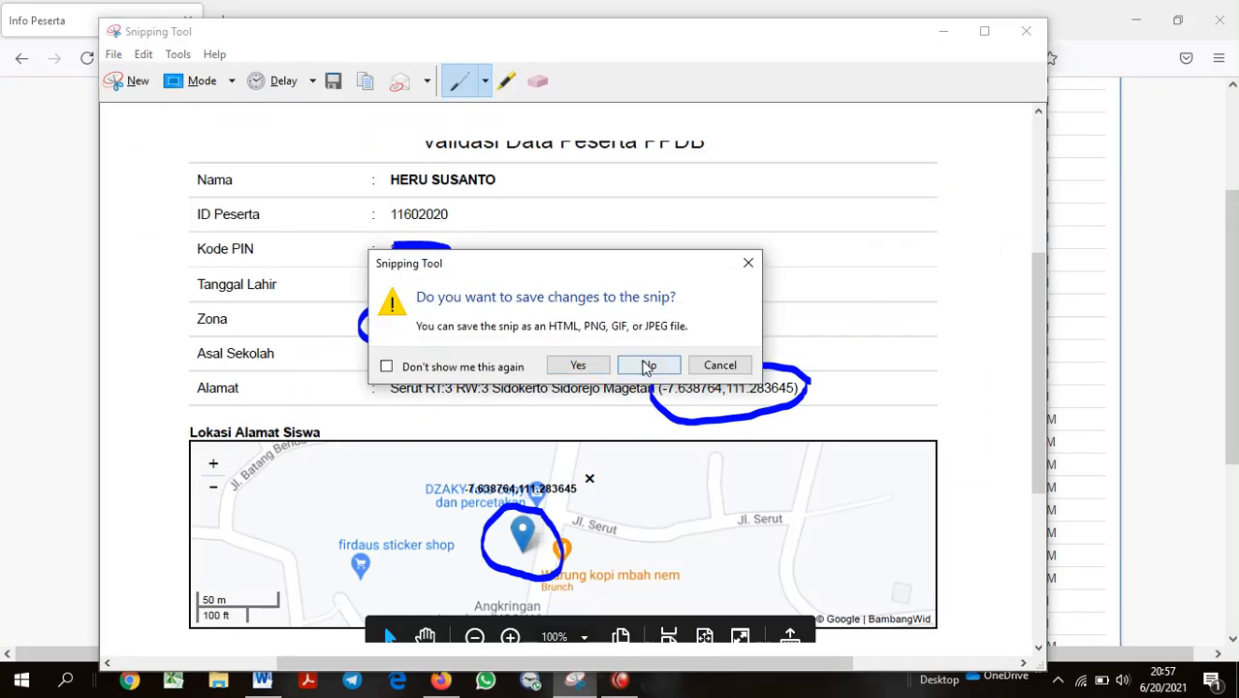
pyautogui.click(647, 366)
pyautogui.scroll(1, 336, 458)
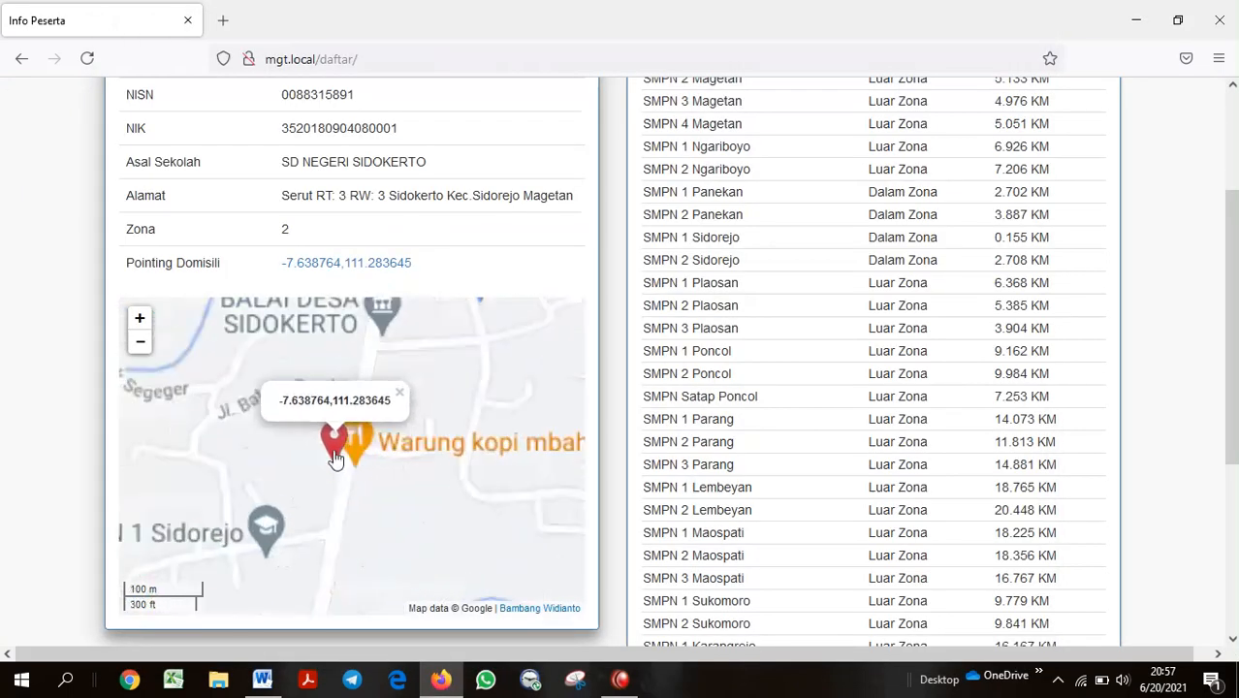
pyautogui.scroll(3, 335, 458)
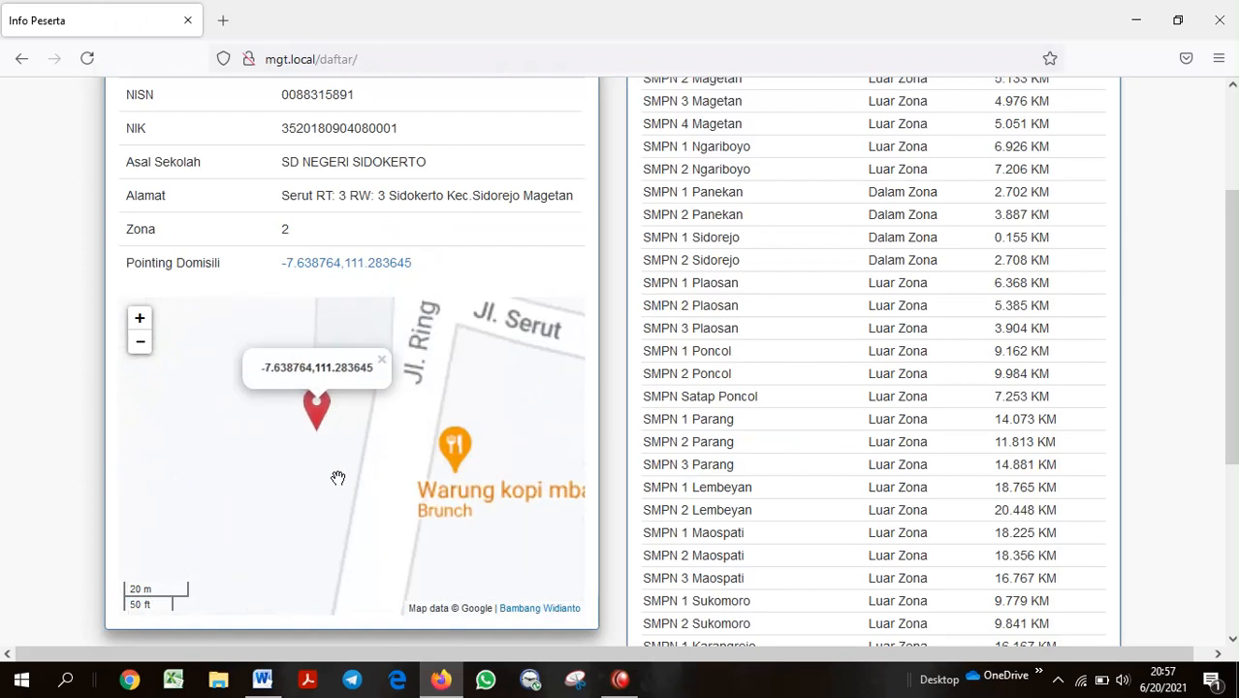
pyautogui.scroll(1, 338, 478)
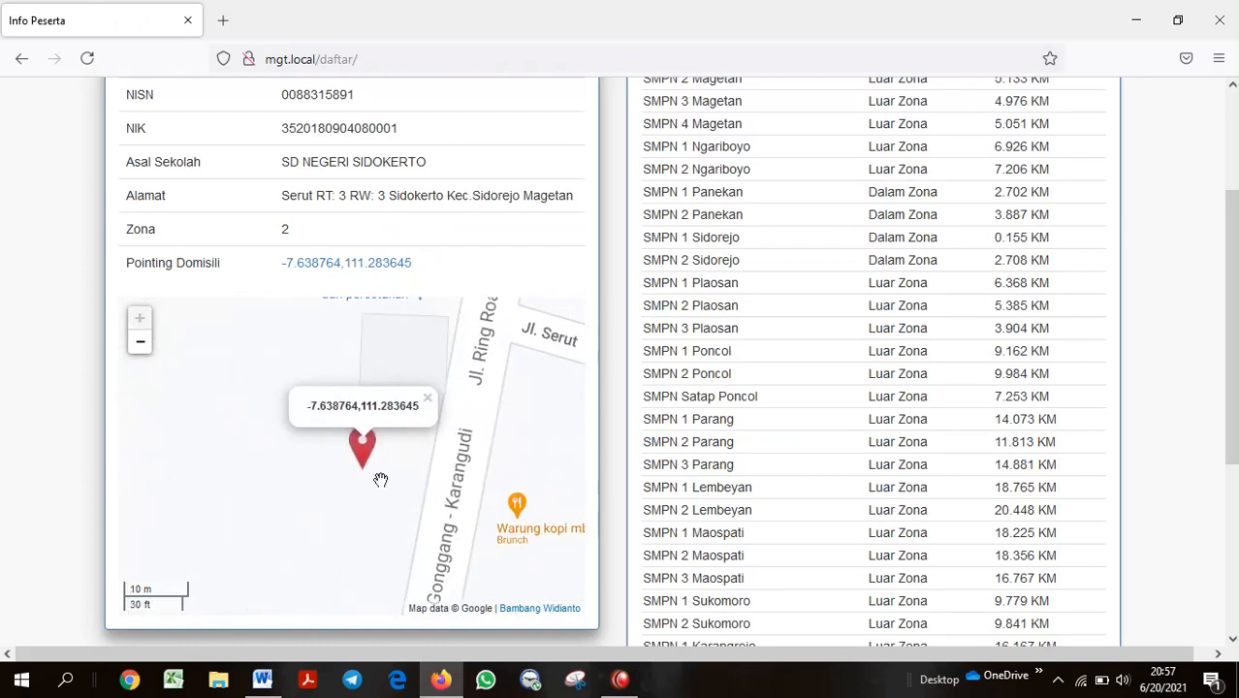
pyautogui.scroll(-1, 374, 476)
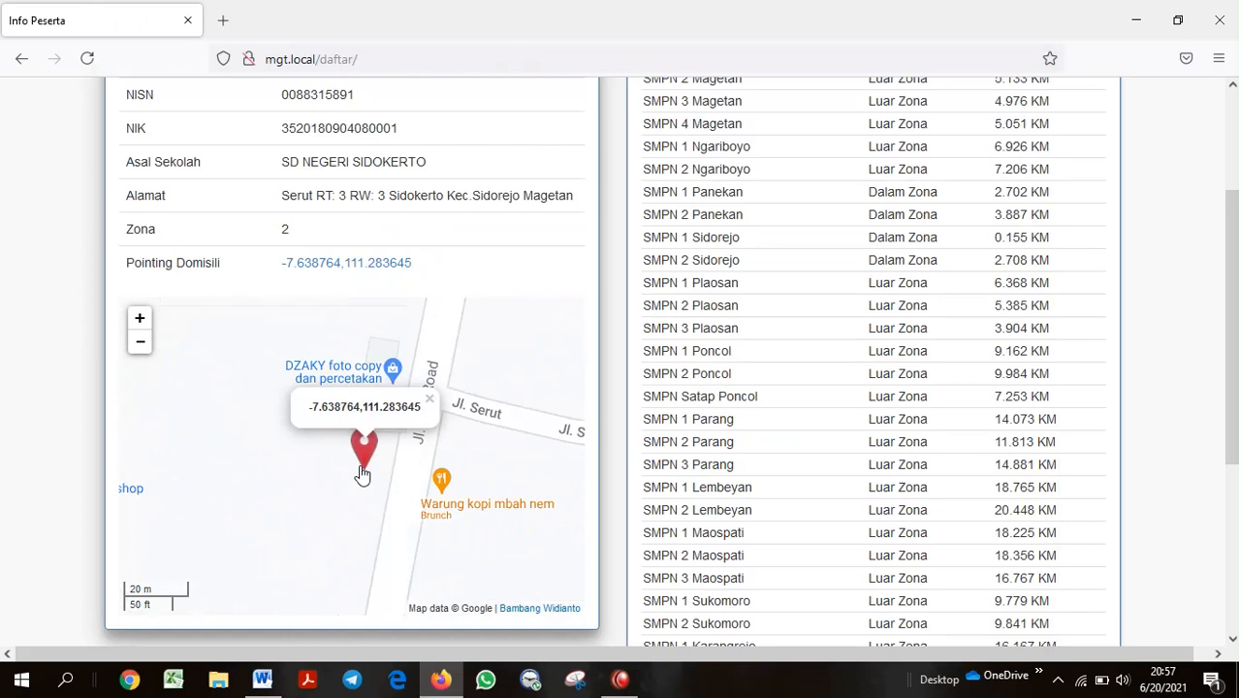
pyautogui.scroll(-2, 362, 474)
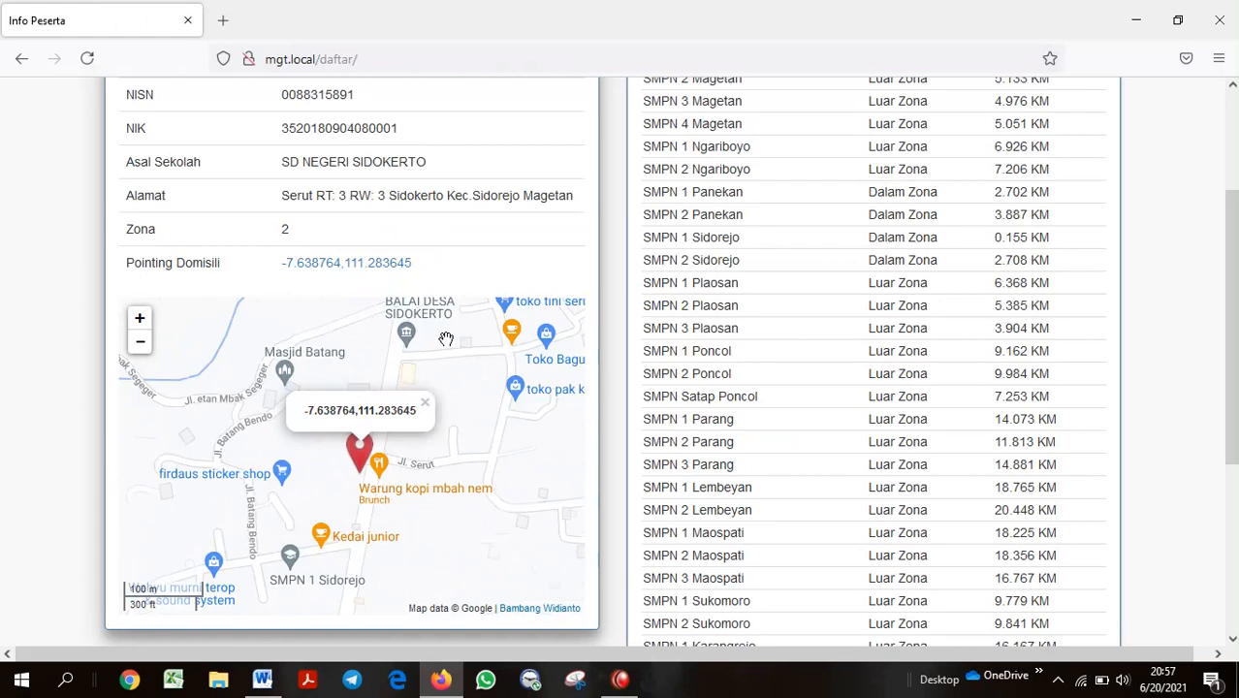
pyautogui.moveTo(446, 338); pyautogui.dragTo(415, 374)
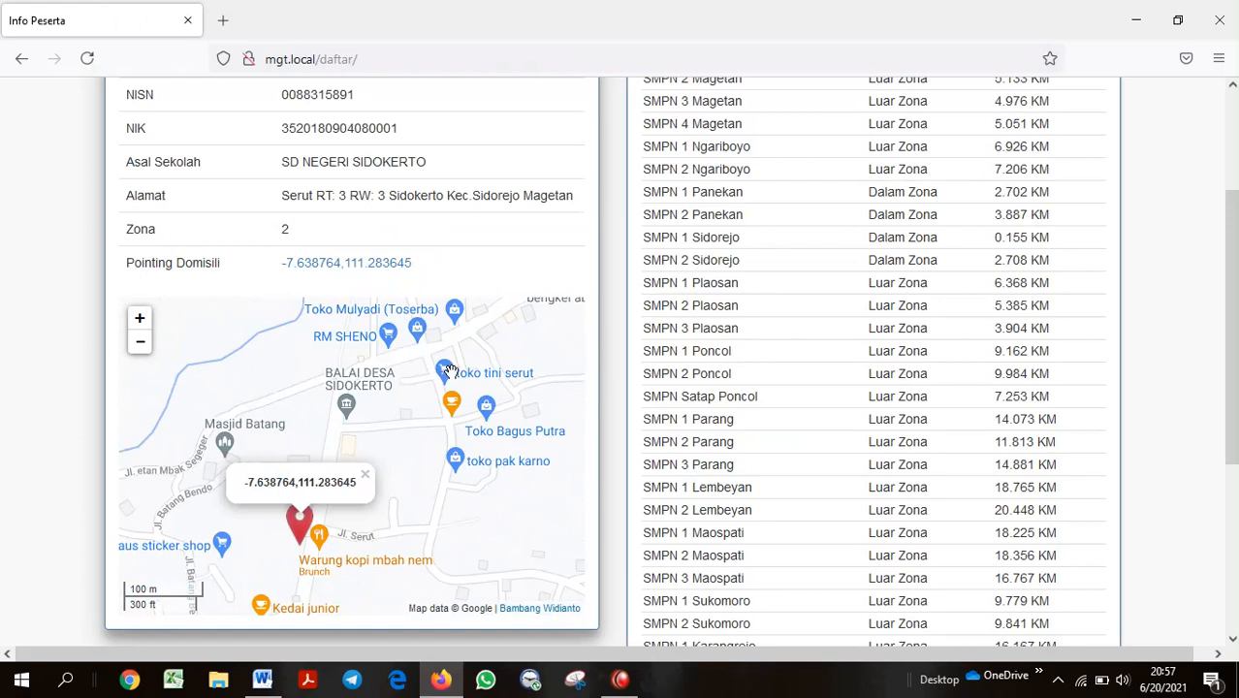
pyautogui.scroll(3, 625, 279)
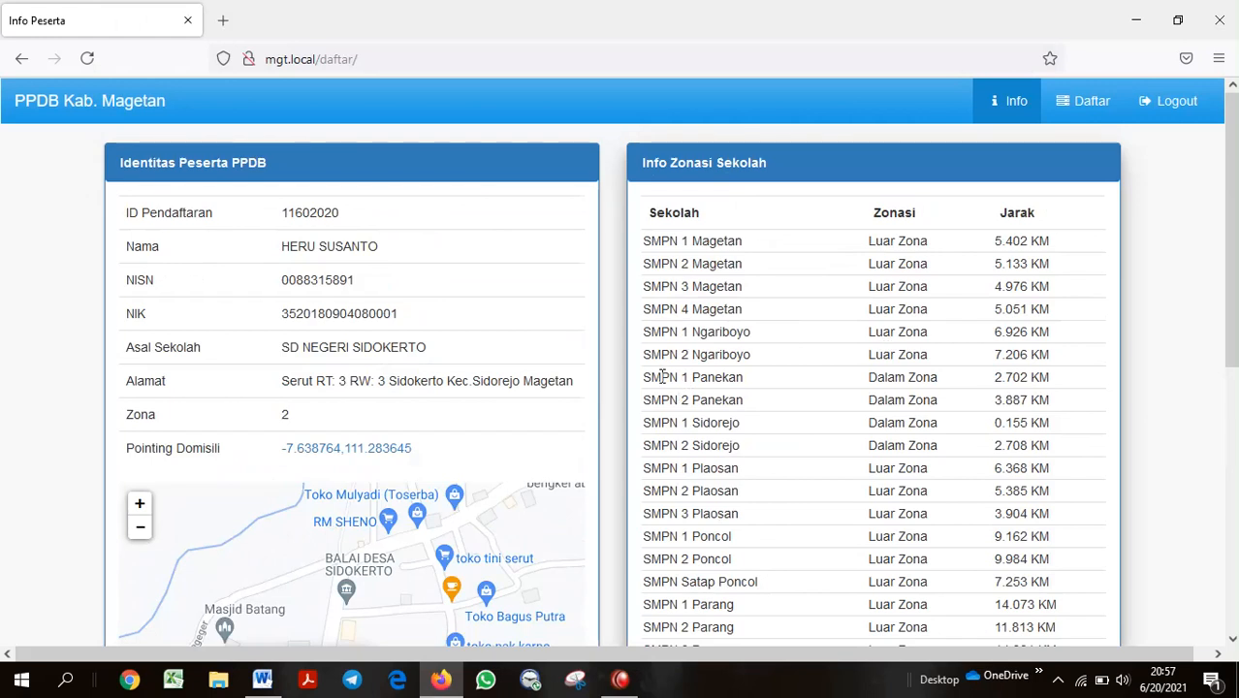
pyautogui.moveTo(662, 377); pyautogui.dragTo(905, 446)
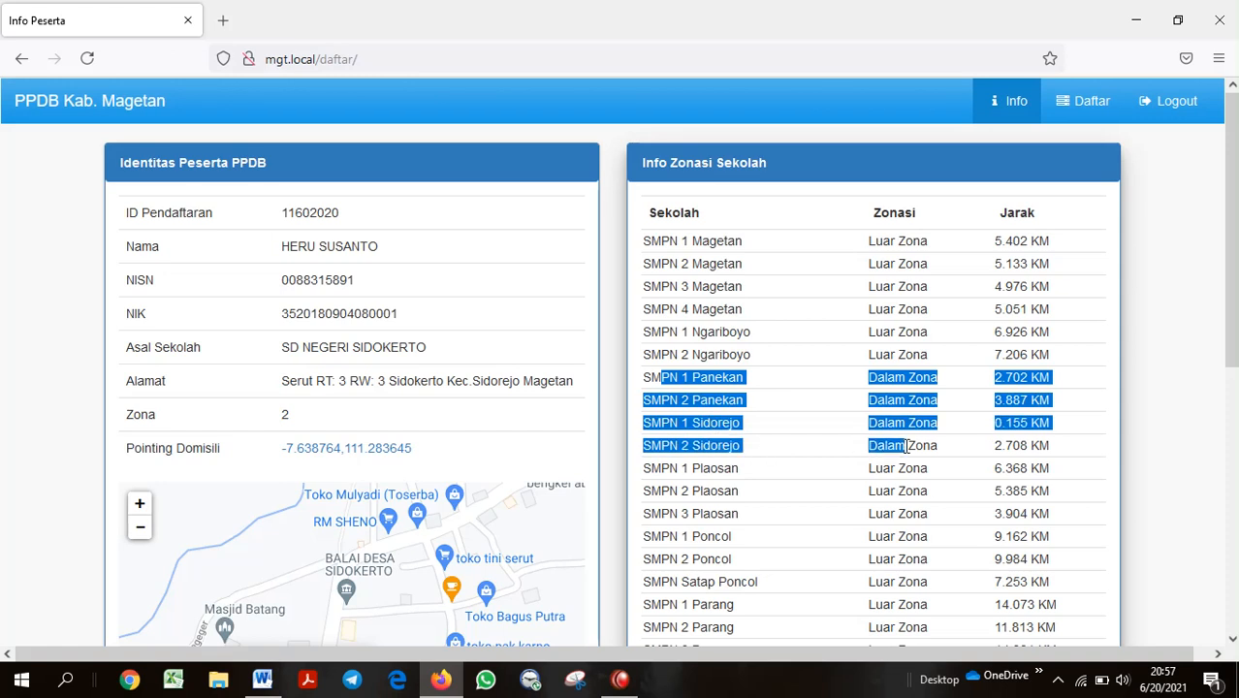
pyautogui.click(906, 446)
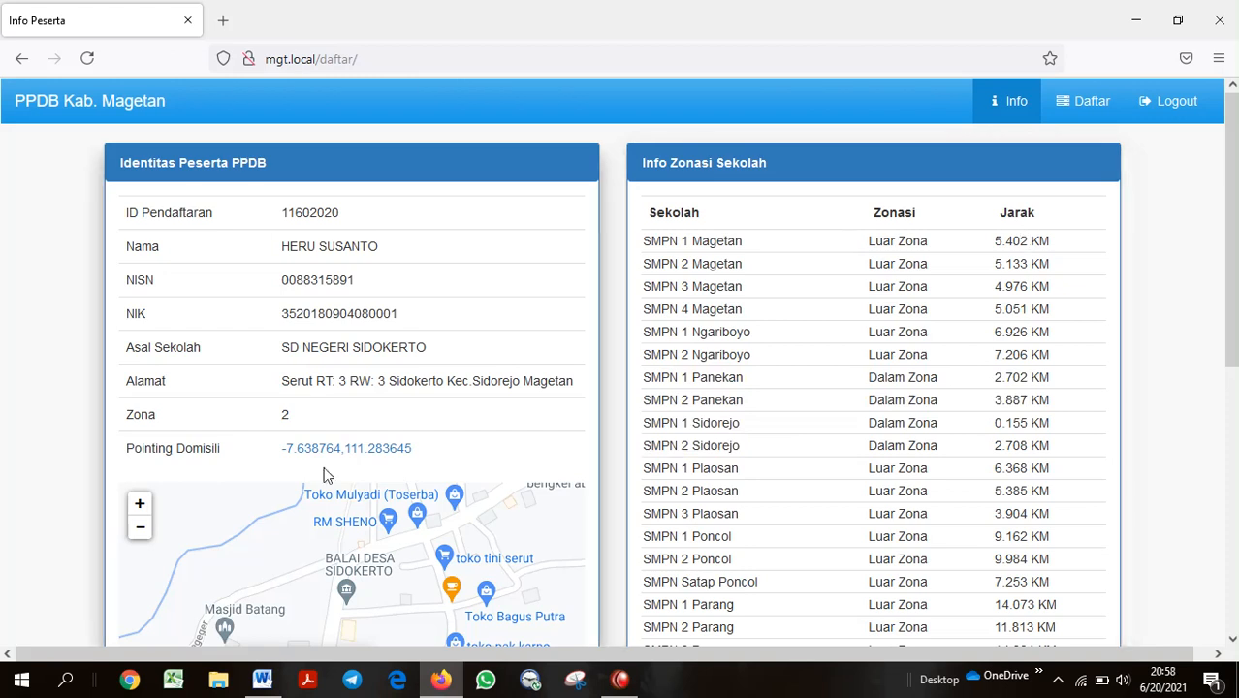
pyautogui.scroll(-2, 860, 306)
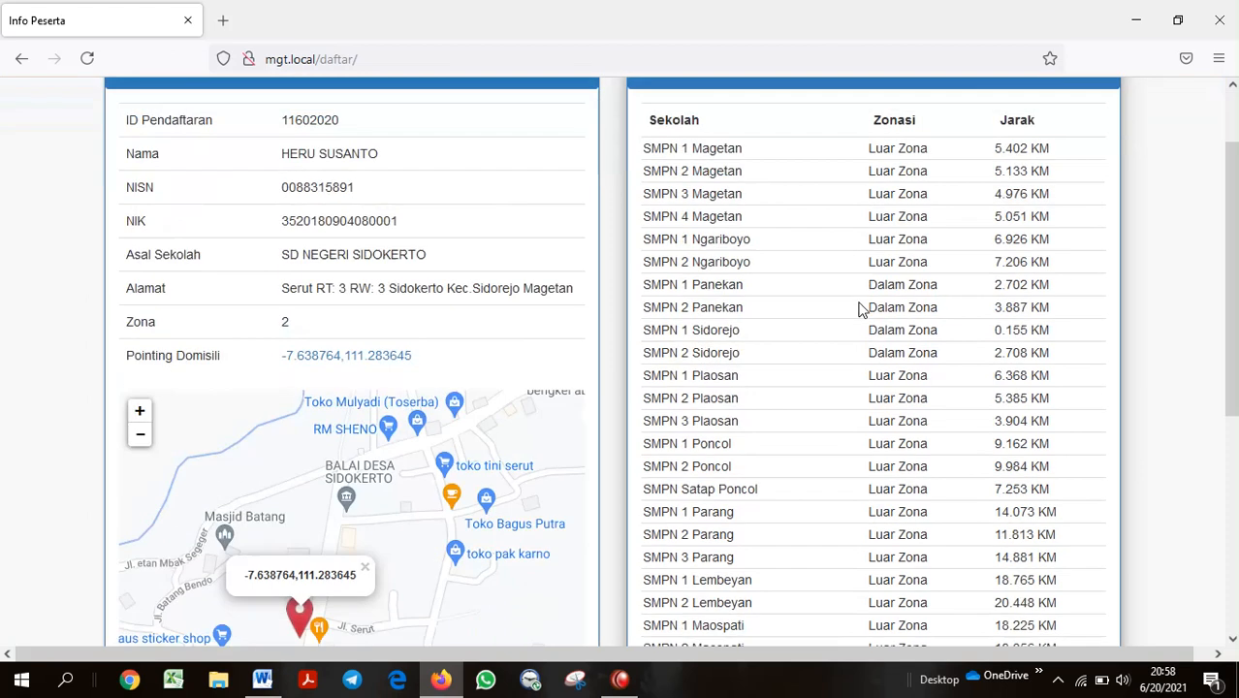
pyautogui.moveTo(424, 553); pyautogui.dragTo(550, 454)
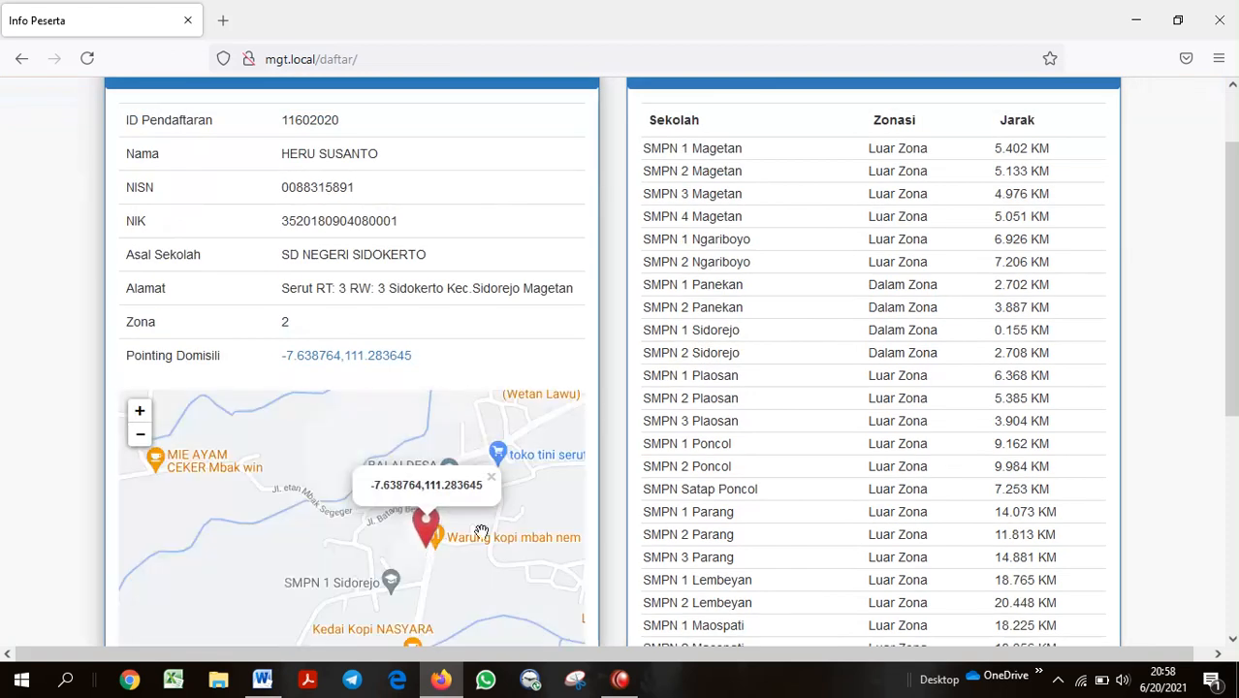
pyautogui.moveTo(421, 551); pyautogui.dragTo(351, 554)
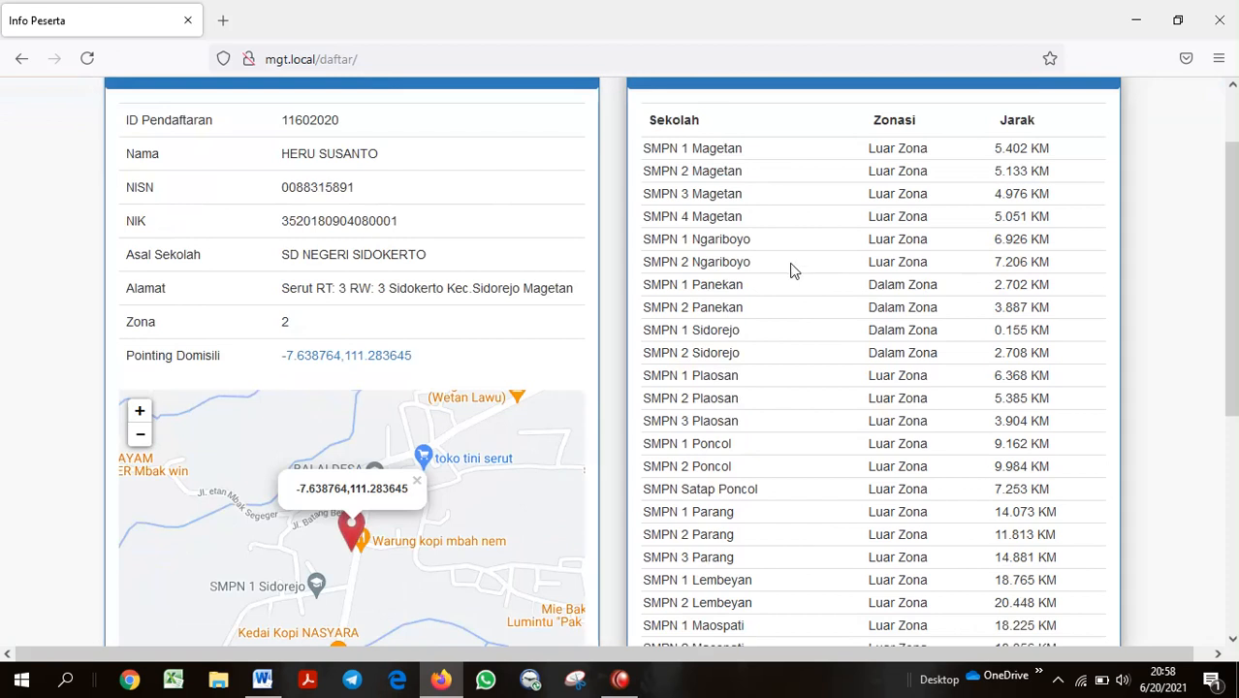
pyautogui.moveTo(1231, 221); pyautogui.dragTo(1229, 205)
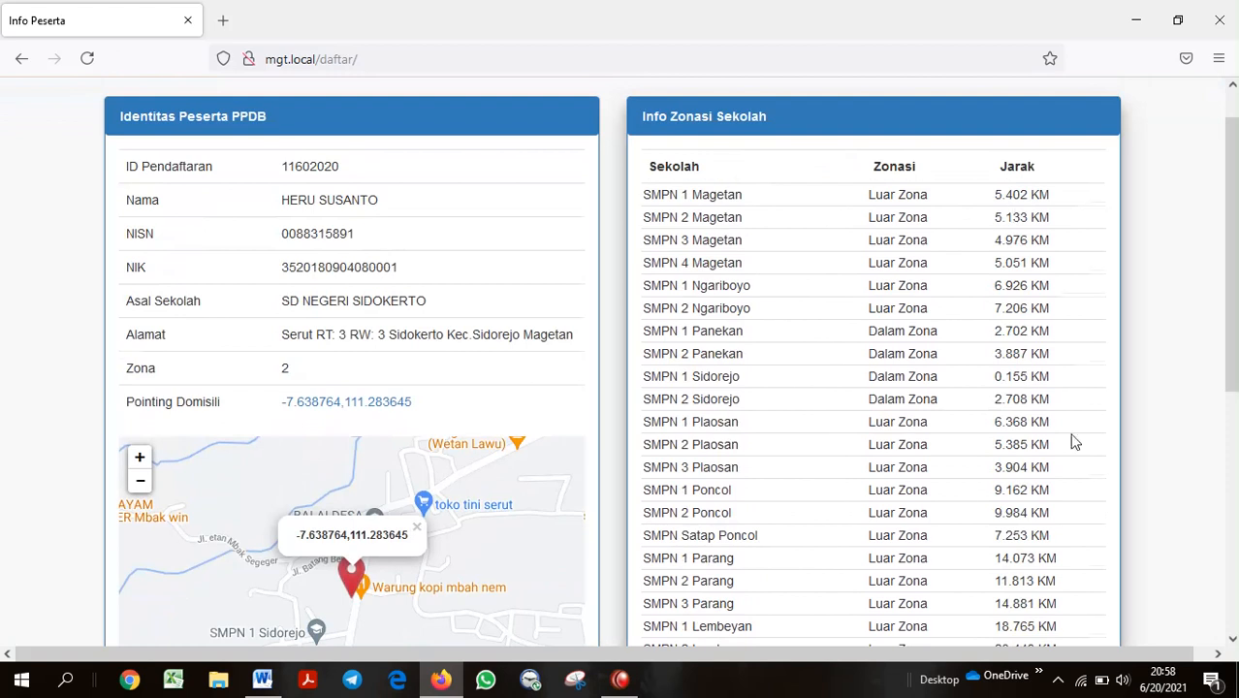
pyautogui.scroll(-3, 1074, 437)
pyautogui.scroll(3, 1095, 431)
pyautogui.scroll(1, 802, 207)
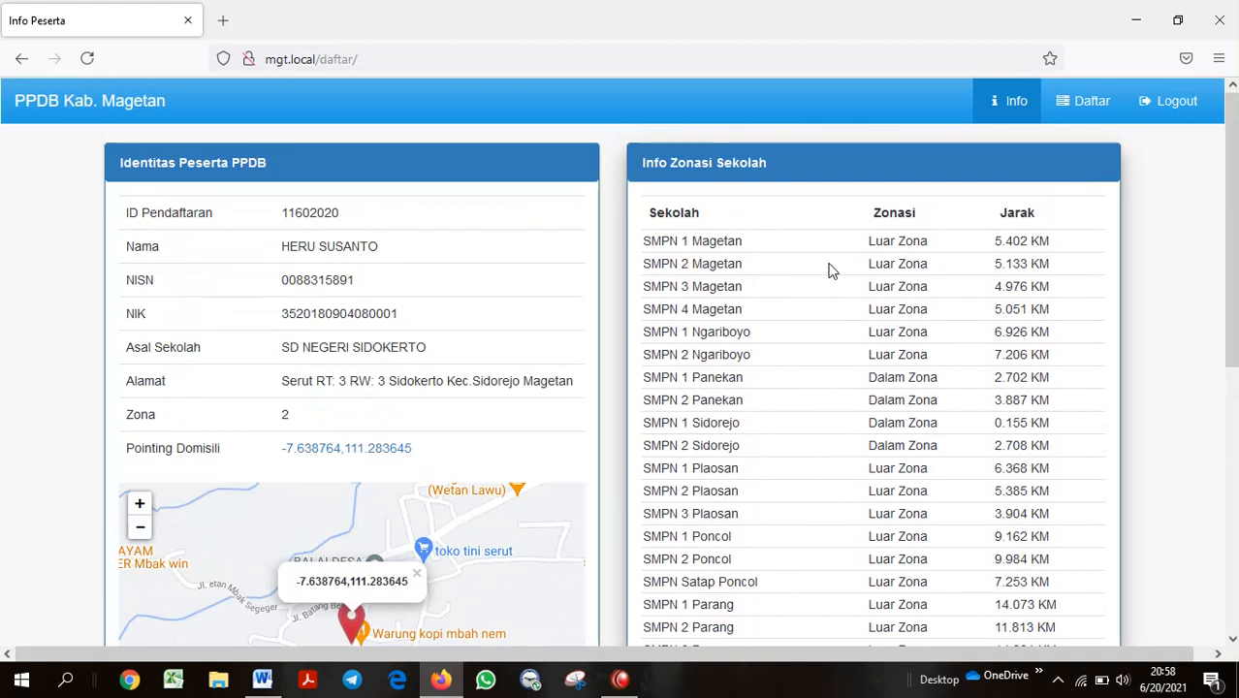
# On the Pilihan Sekolah page, try SMPN 1 Sidorejo, SMPN 2 Sidorejo and SMPN 2 Panekan as choices
pyautogui.click(1066, 109)
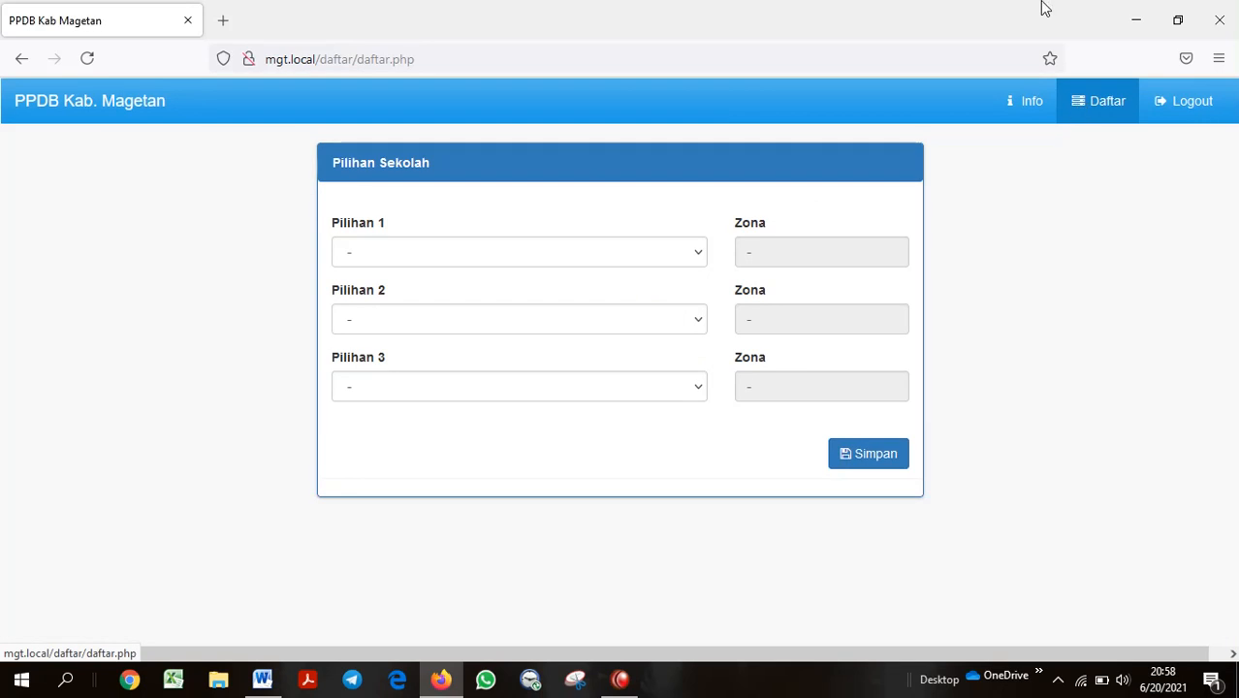
pyautogui.click(552, 251)
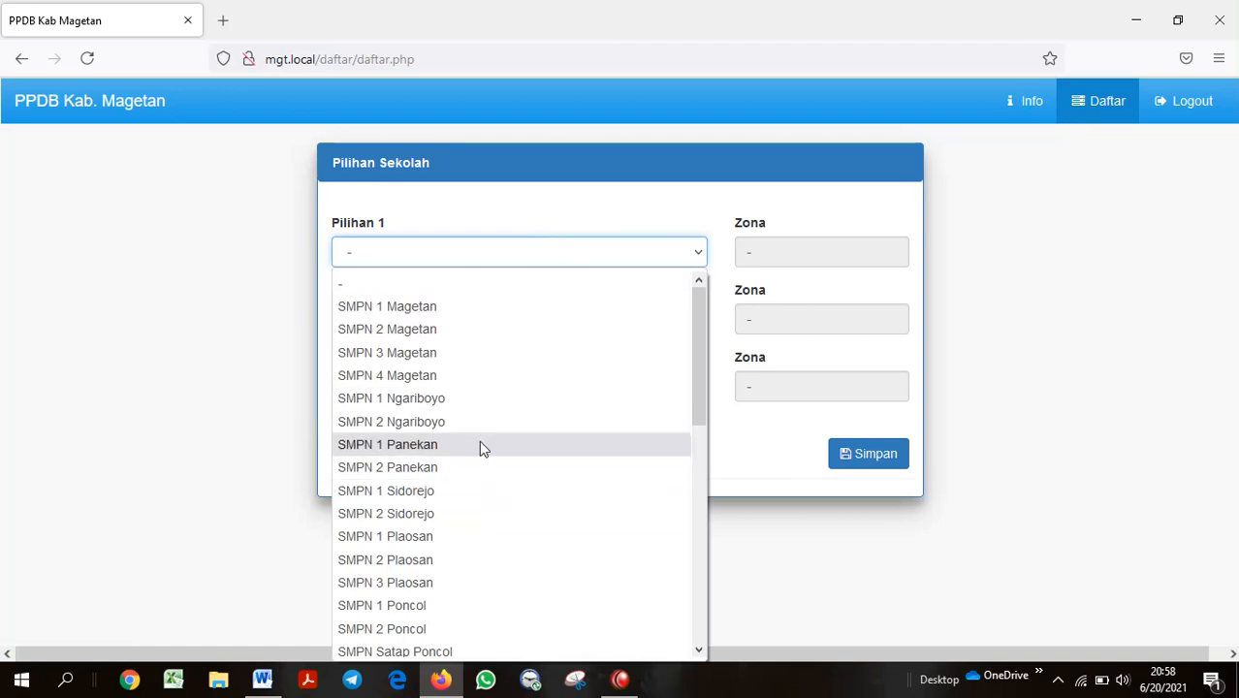
pyautogui.click(444, 492)
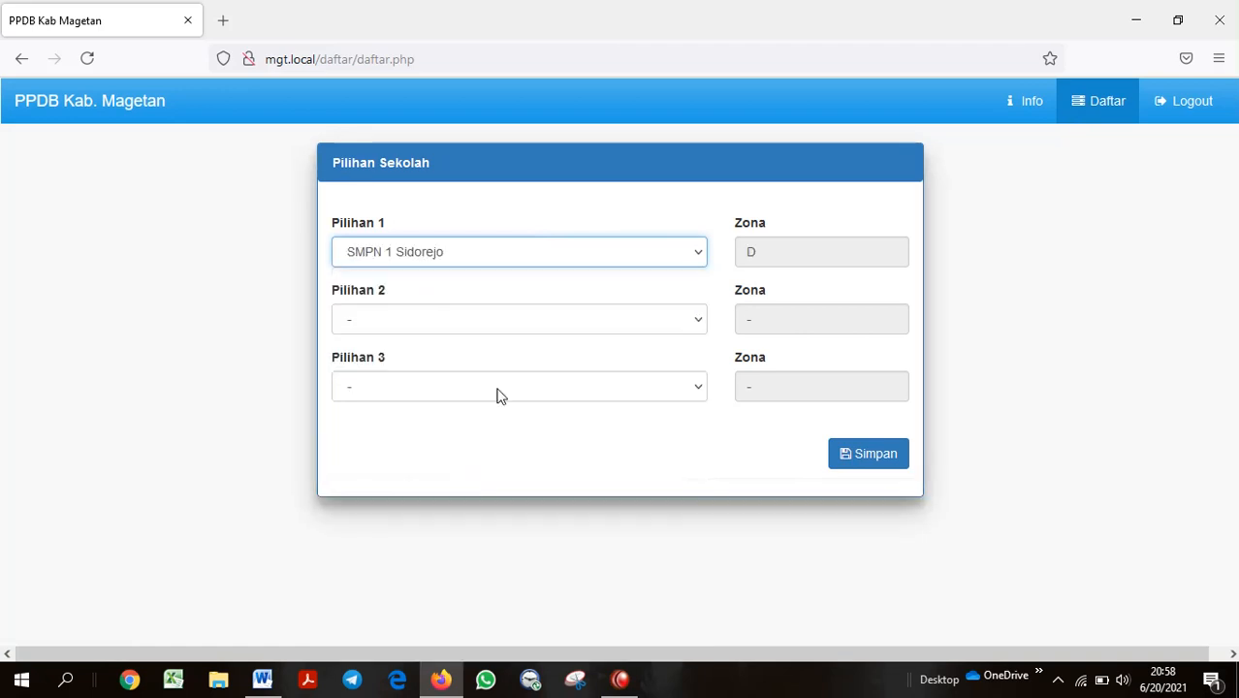
pyautogui.click(518, 319)
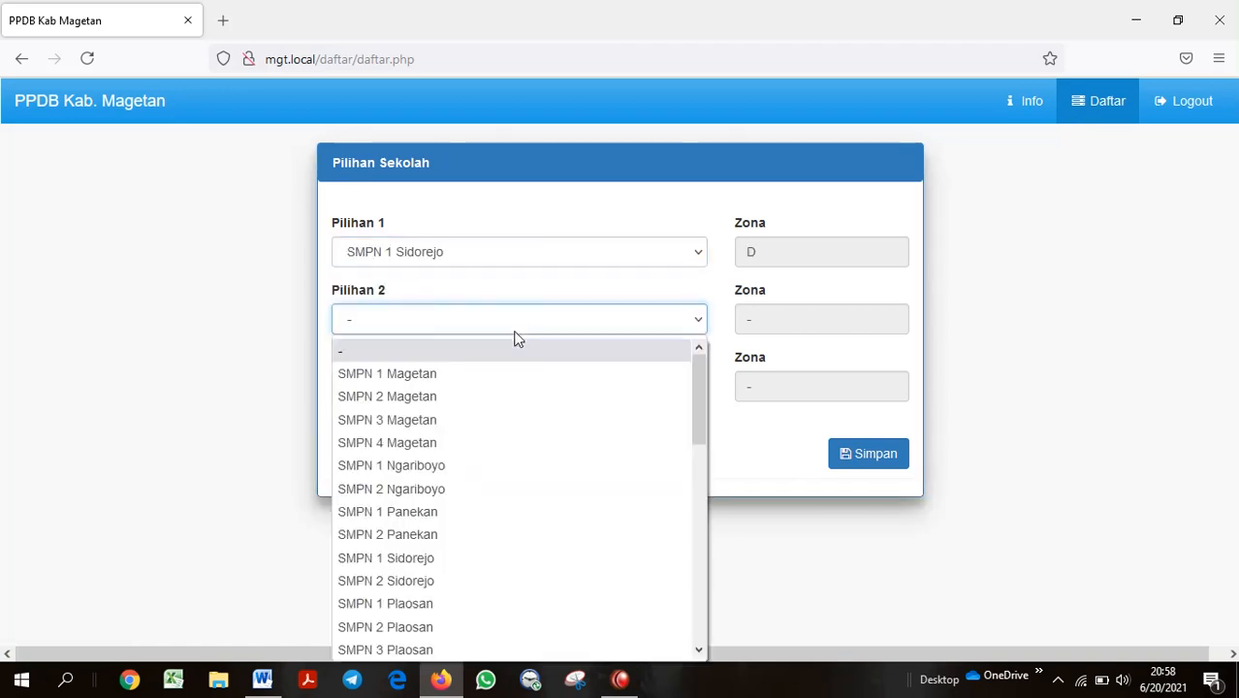
pyautogui.click(430, 580)
pyautogui.click(560, 398)
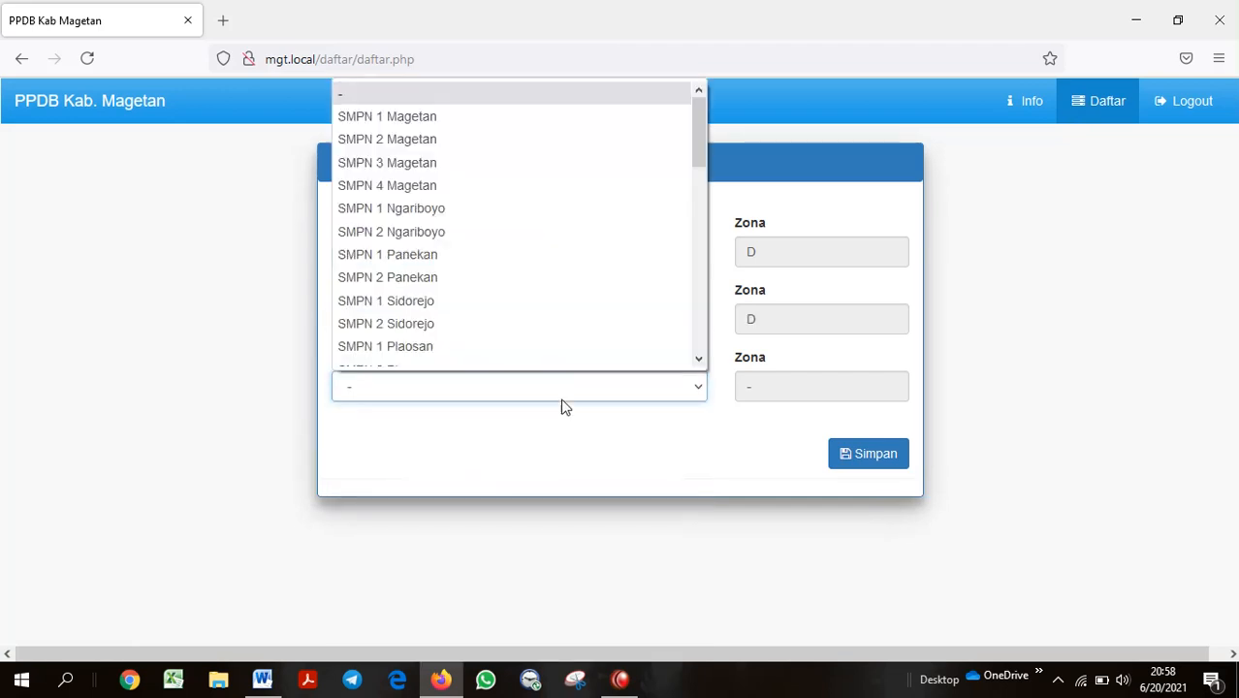
pyautogui.click(545, 339)
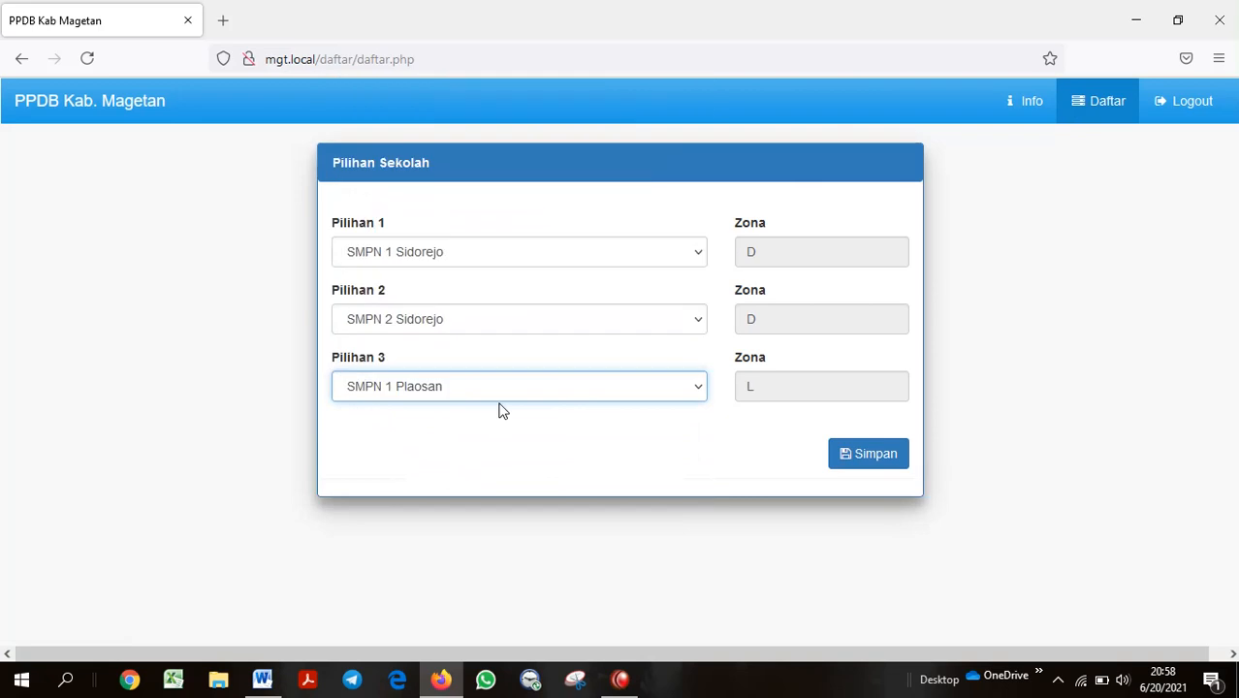
pyautogui.click(539, 398)
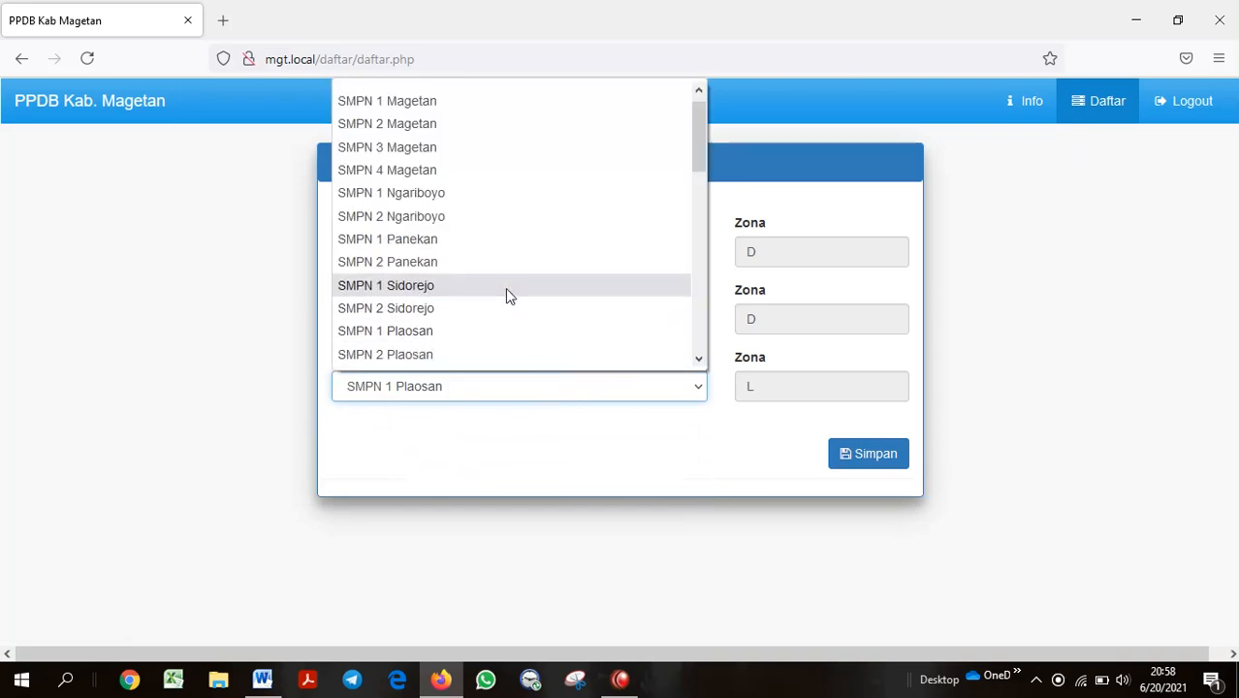
pyautogui.click(498, 262)
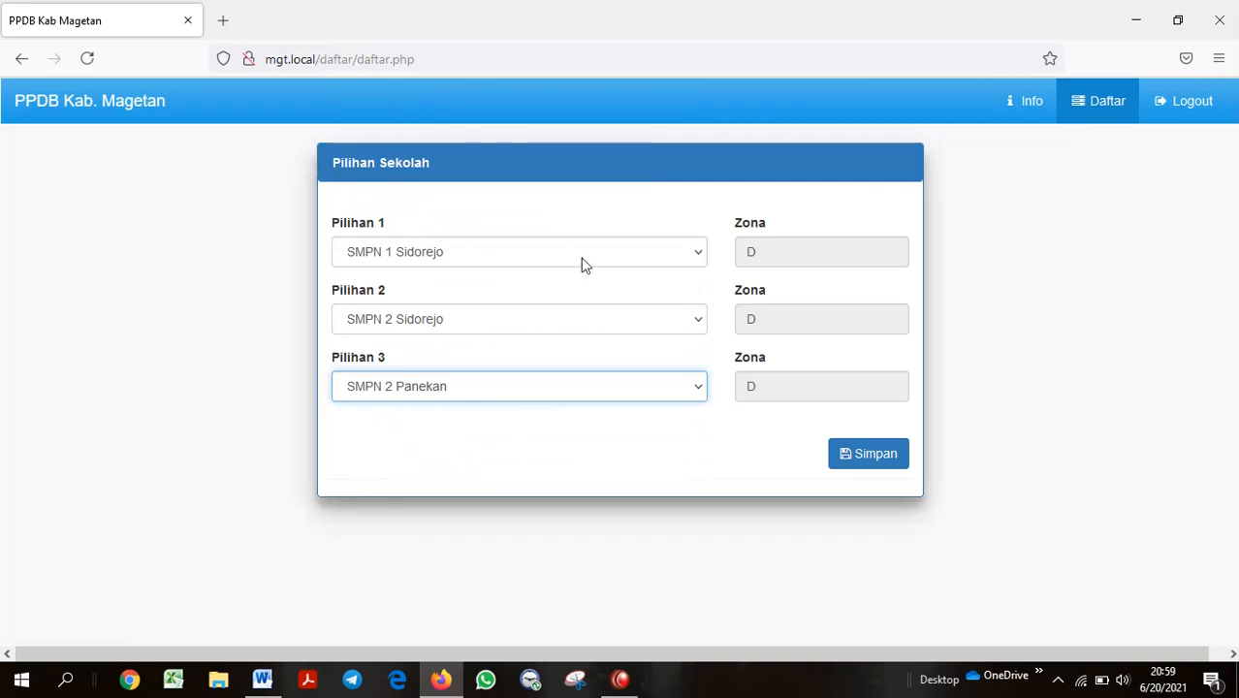
# Rearrange the choices to SMPN 1 Magetan, SMPN 1 Panekan and SMPN 1 Sidorejo
pyautogui.click(652, 331)
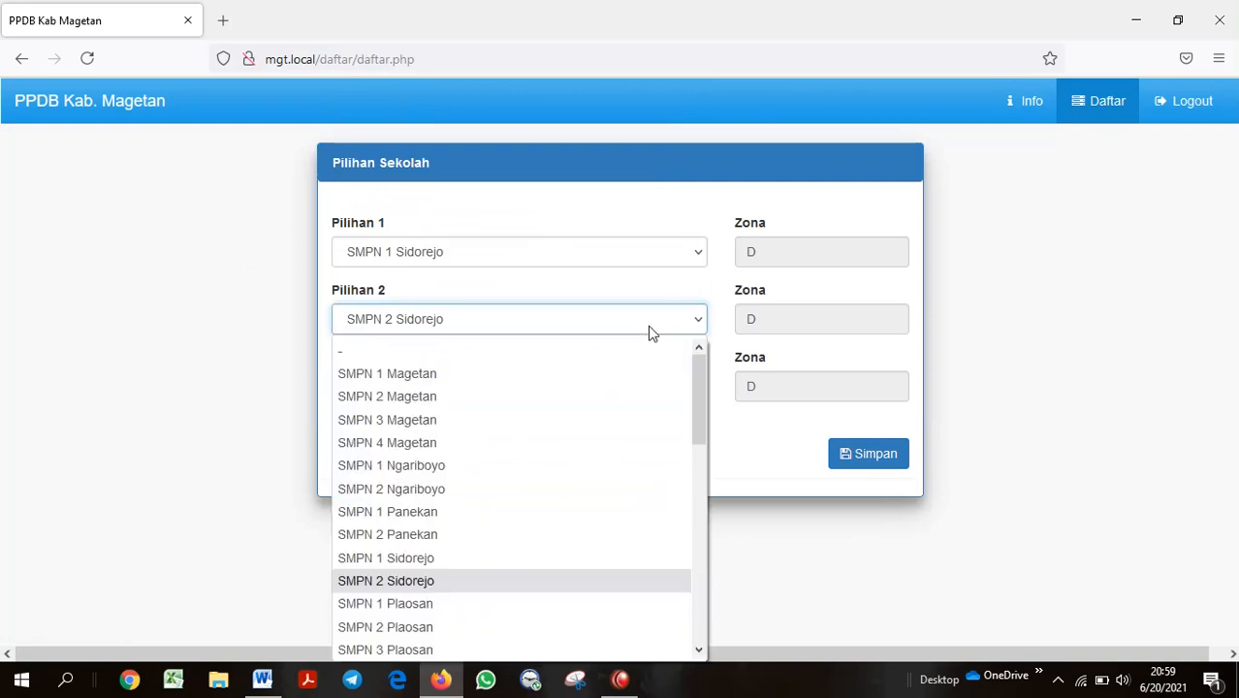
pyautogui.click(617, 377)
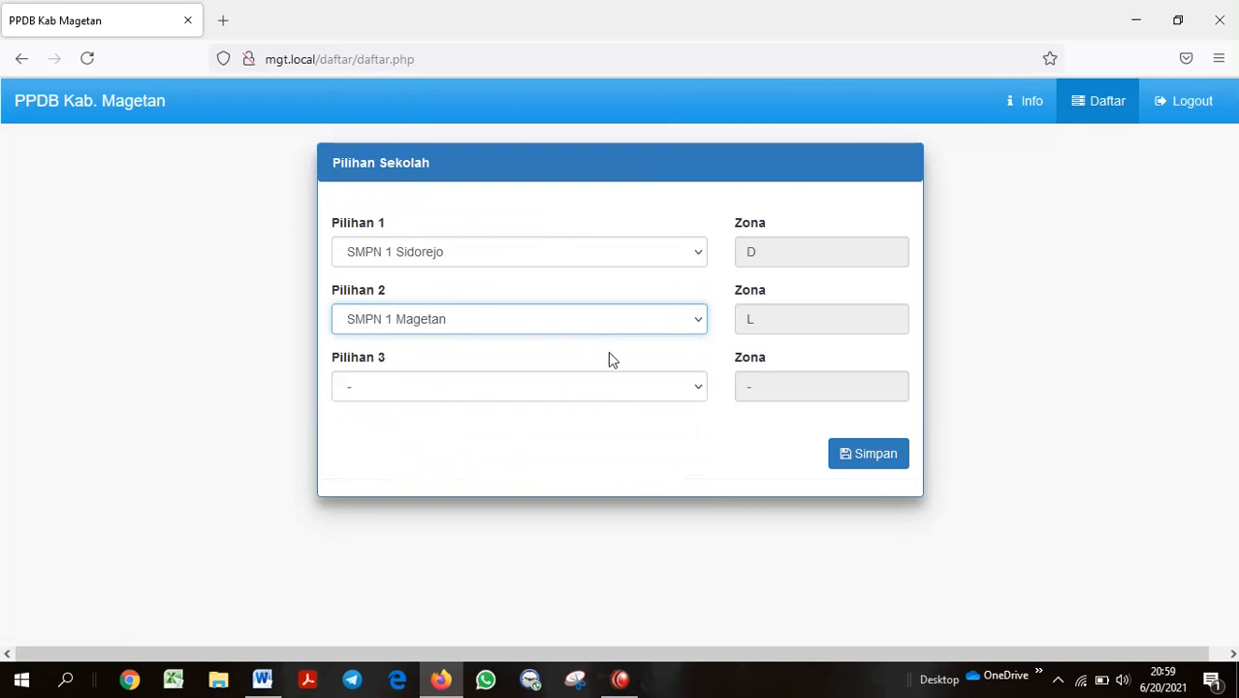
pyautogui.click(596, 389)
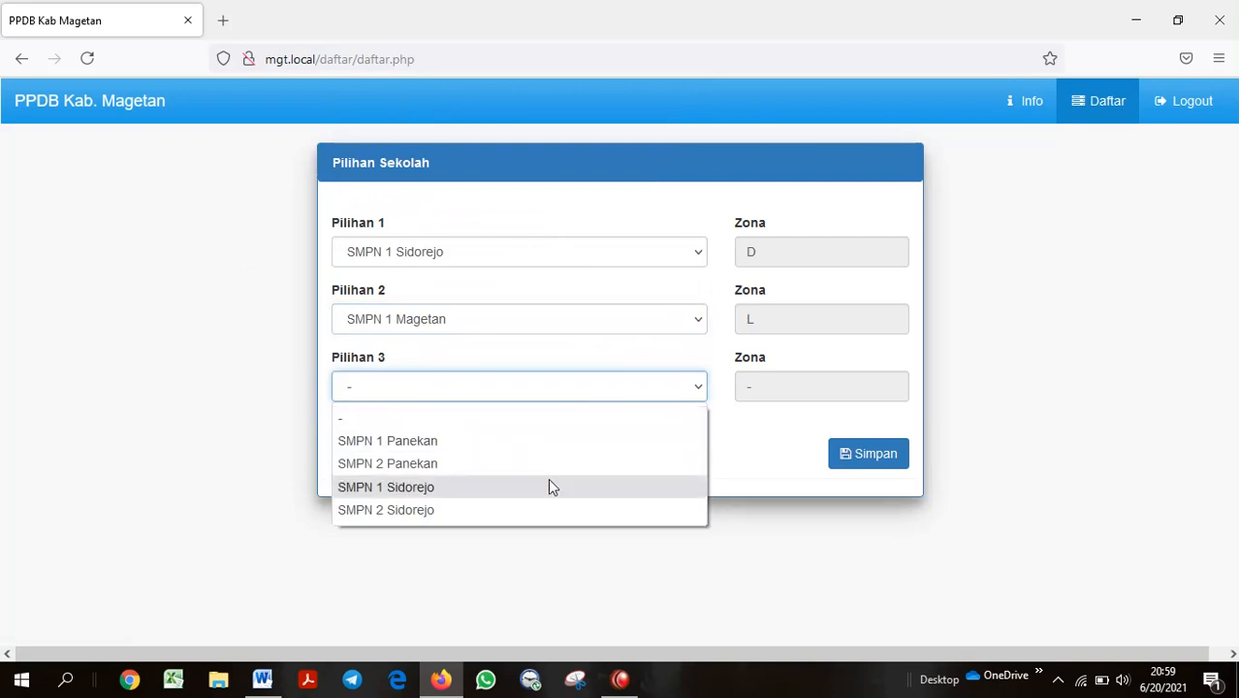
pyautogui.click(528, 511)
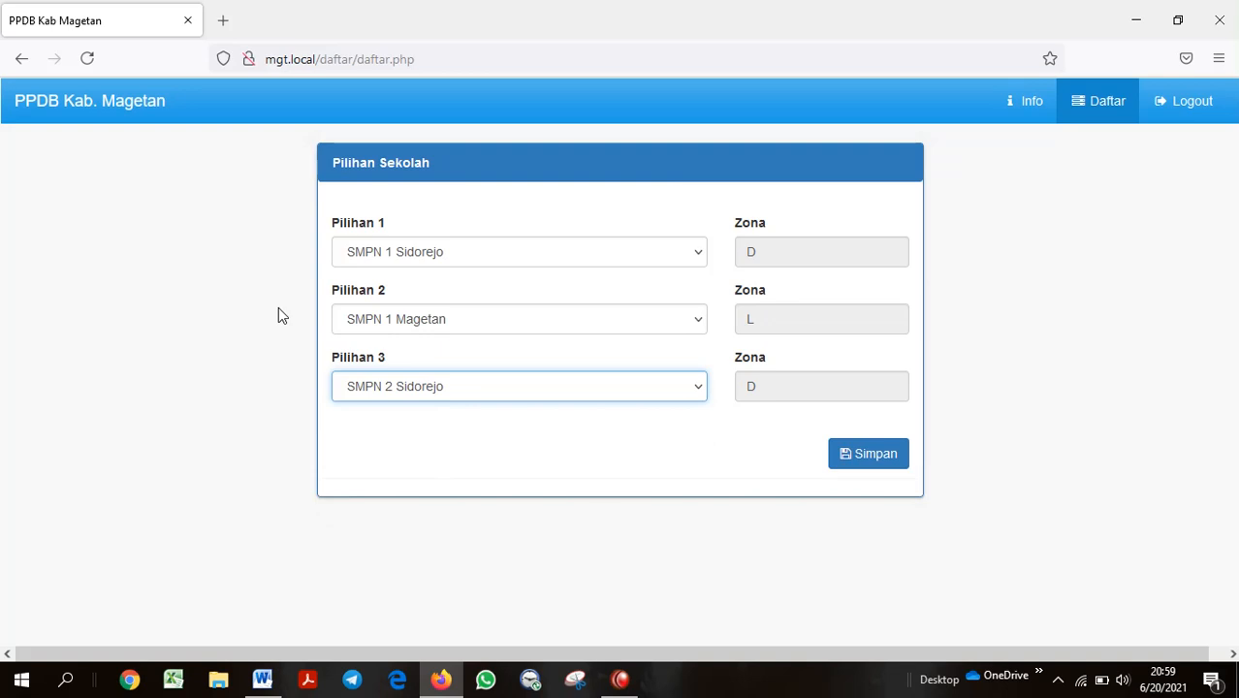
pyautogui.click(543, 254)
pyautogui.click(507, 304)
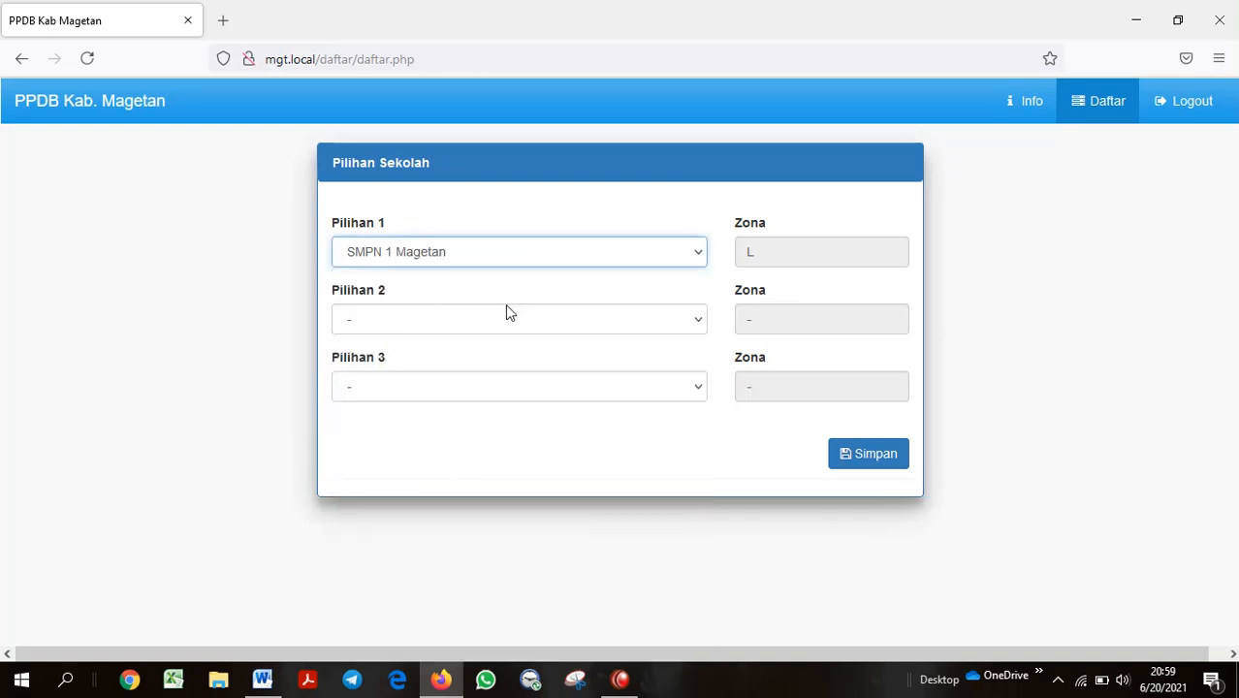
pyautogui.click(516, 329)
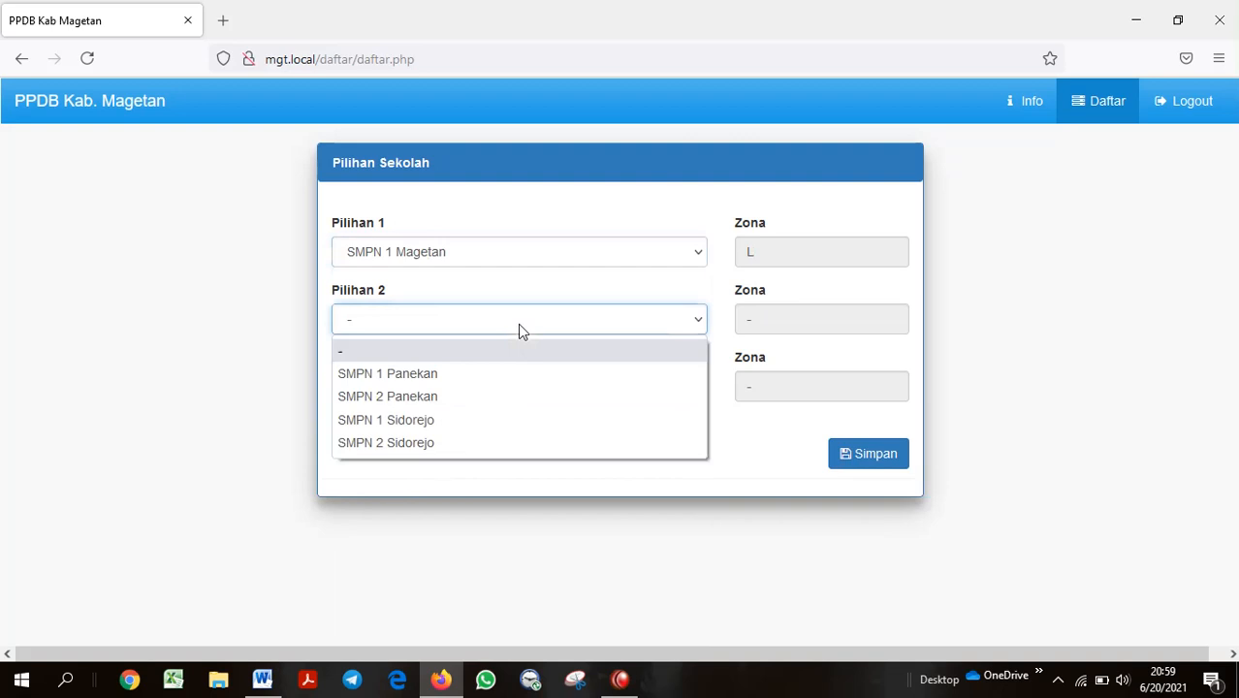
pyautogui.click(504, 375)
pyautogui.click(500, 387)
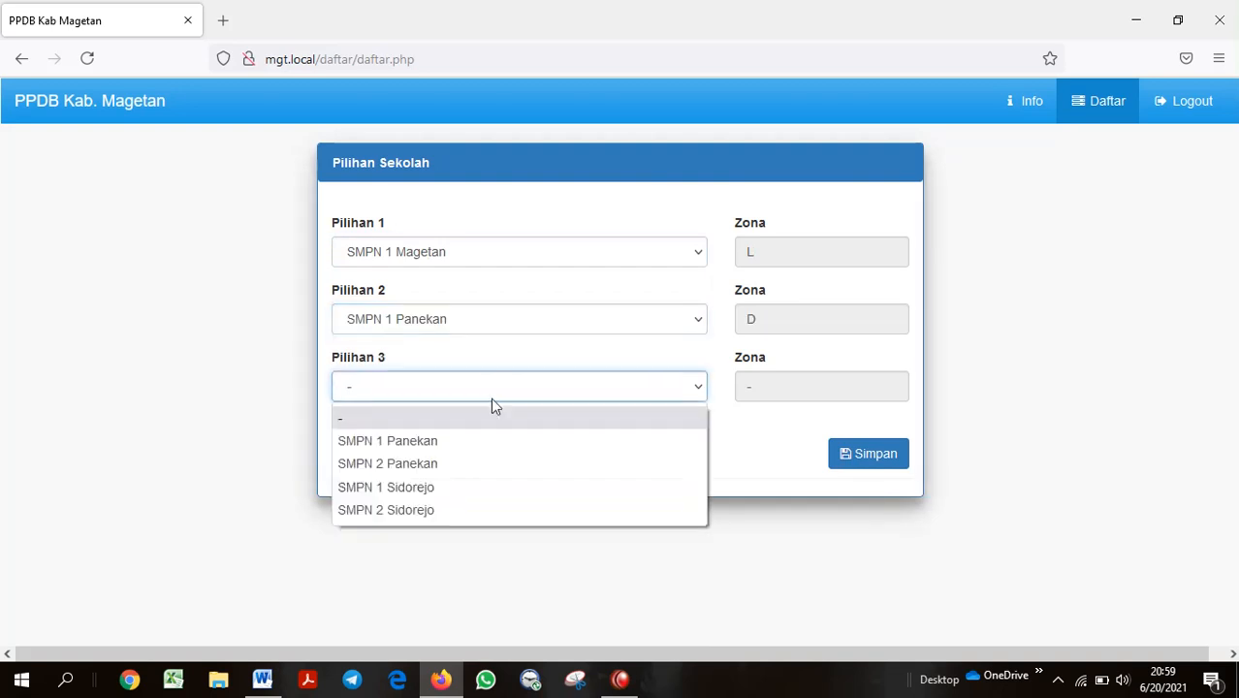
pyautogui.click(452, 486)
# Settle on SMPN 1 Sidorejo, SMPN 2 Panekan and SMPN 1 Kawedanan as choices 1–3
pyautogui.click(517, 264)
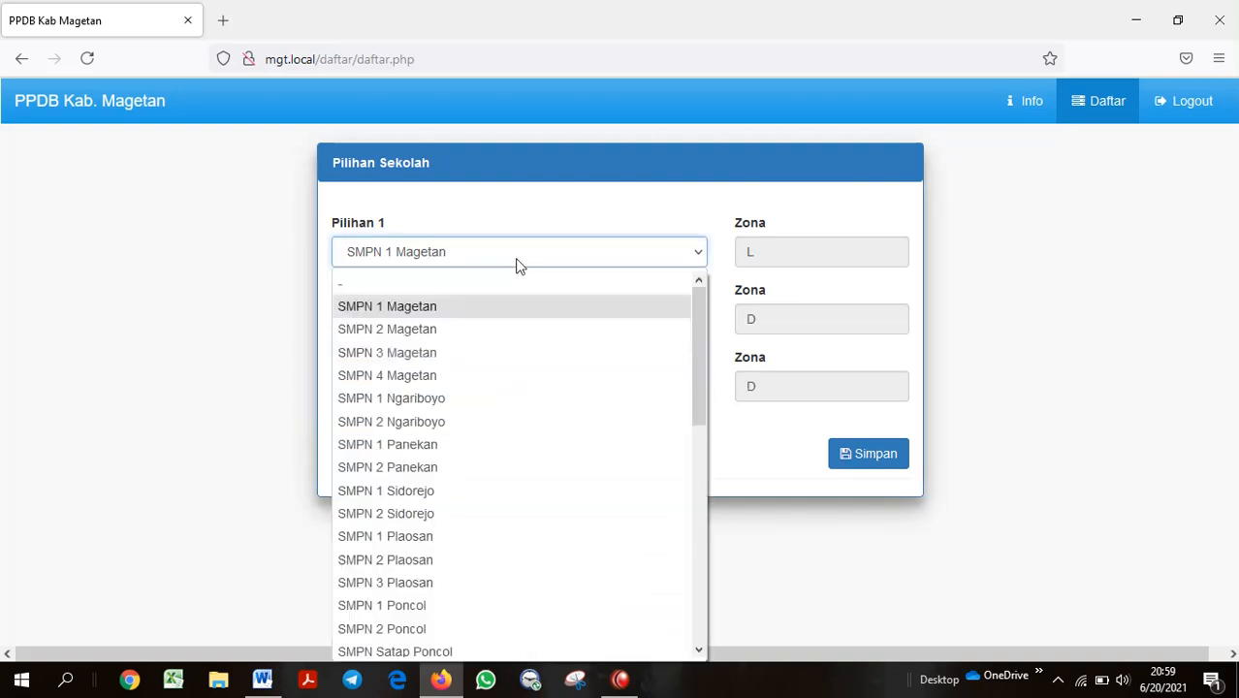
pyautogui.click(455, 492)
pyautogui.click(496, 323)
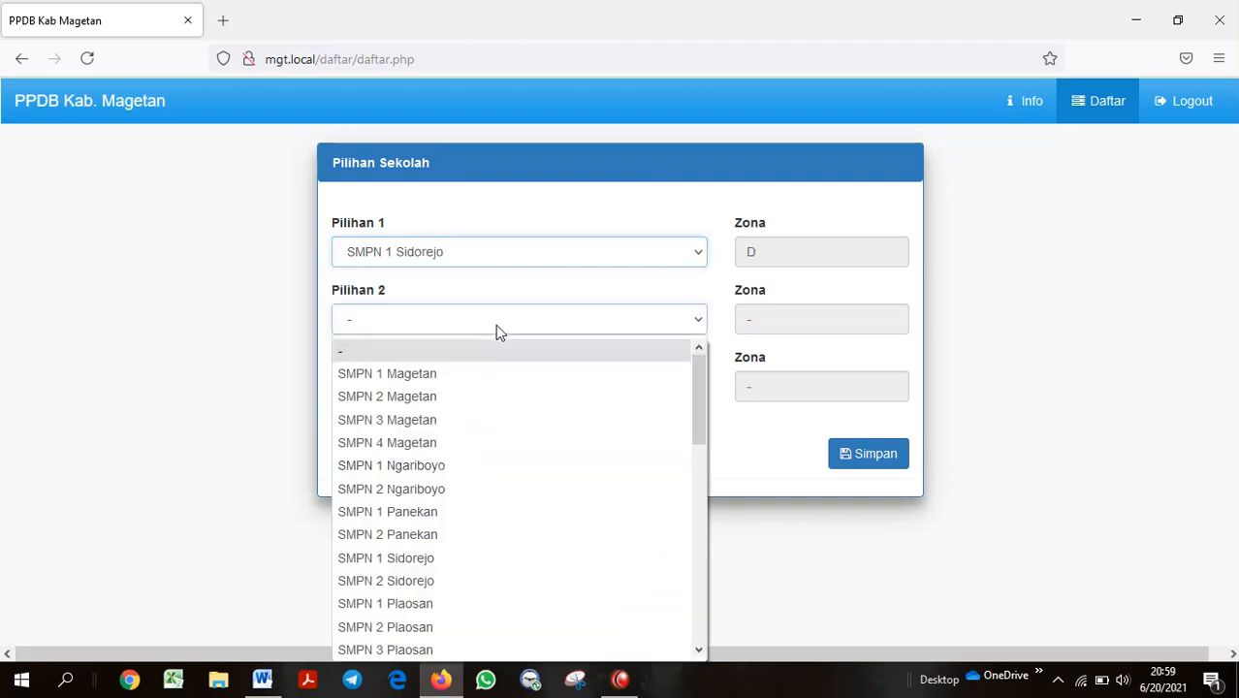
pyautogui.click(421, 534)
pyautogui.click(490, 382)
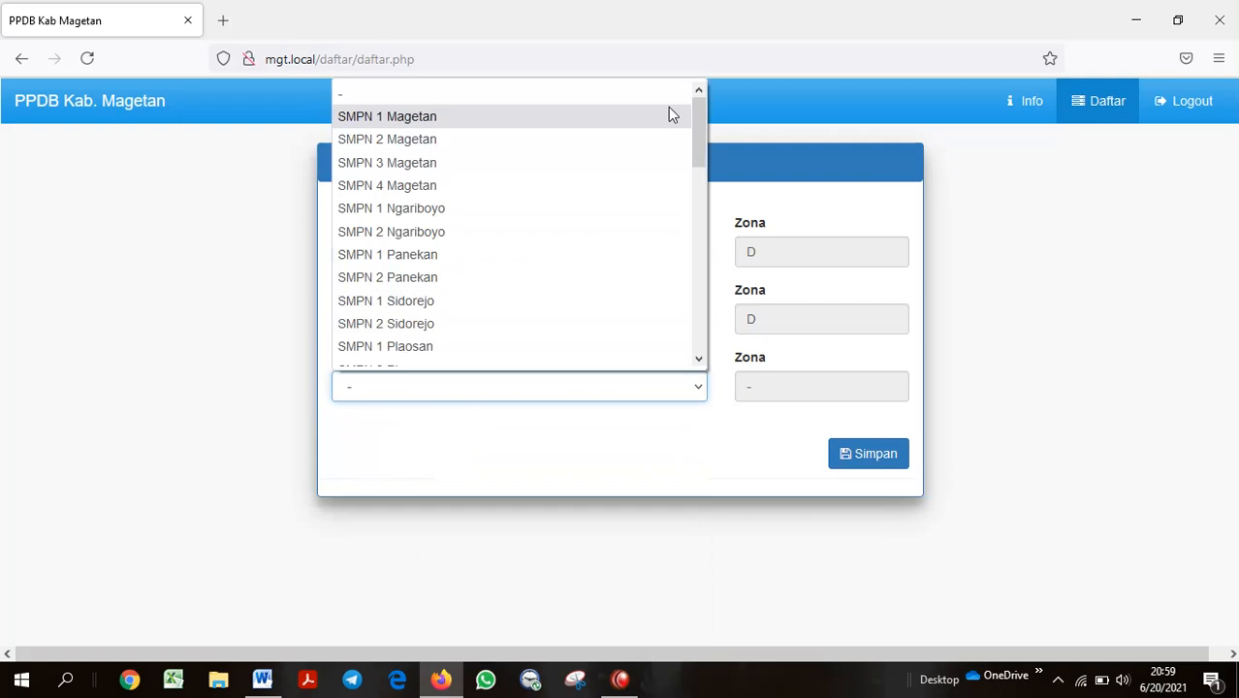
pyautogui.moveTo(696, 124); pyautogui.dragTo(664, 296)
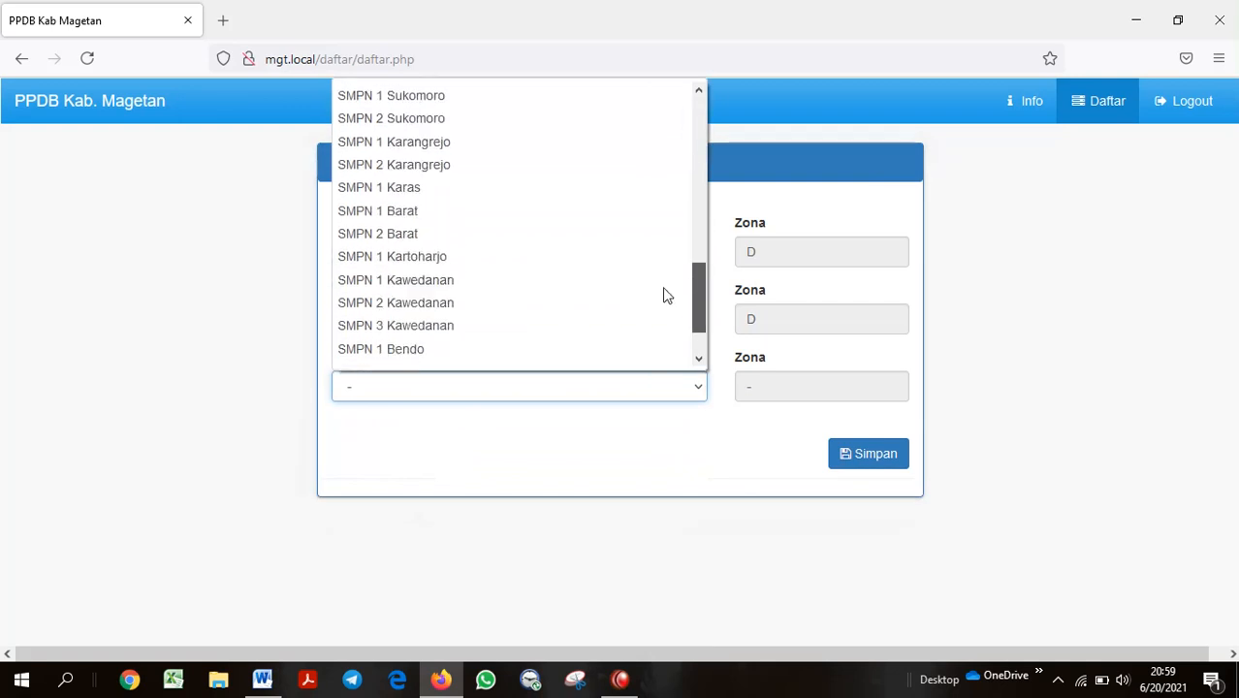
pyautogui.click(558, 279)
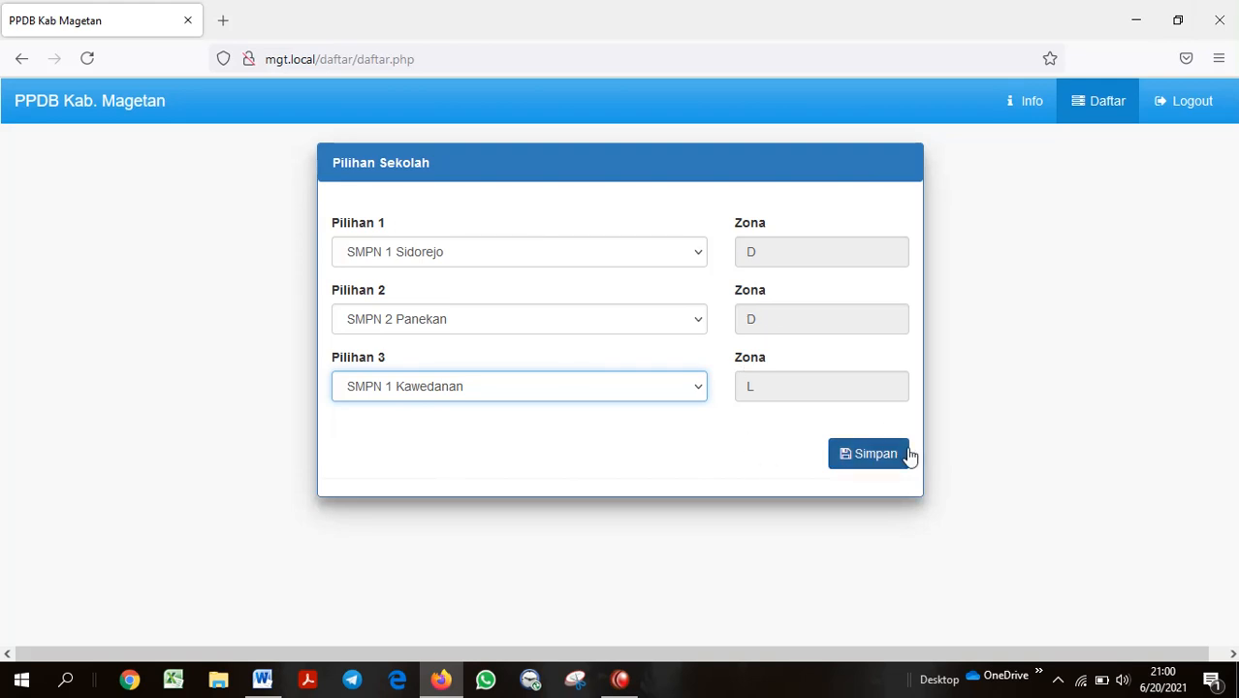
# Save the three school choices with Simpan and confirm YAKIN in the Perhatian dialog
pyautogui.click(872, 456)
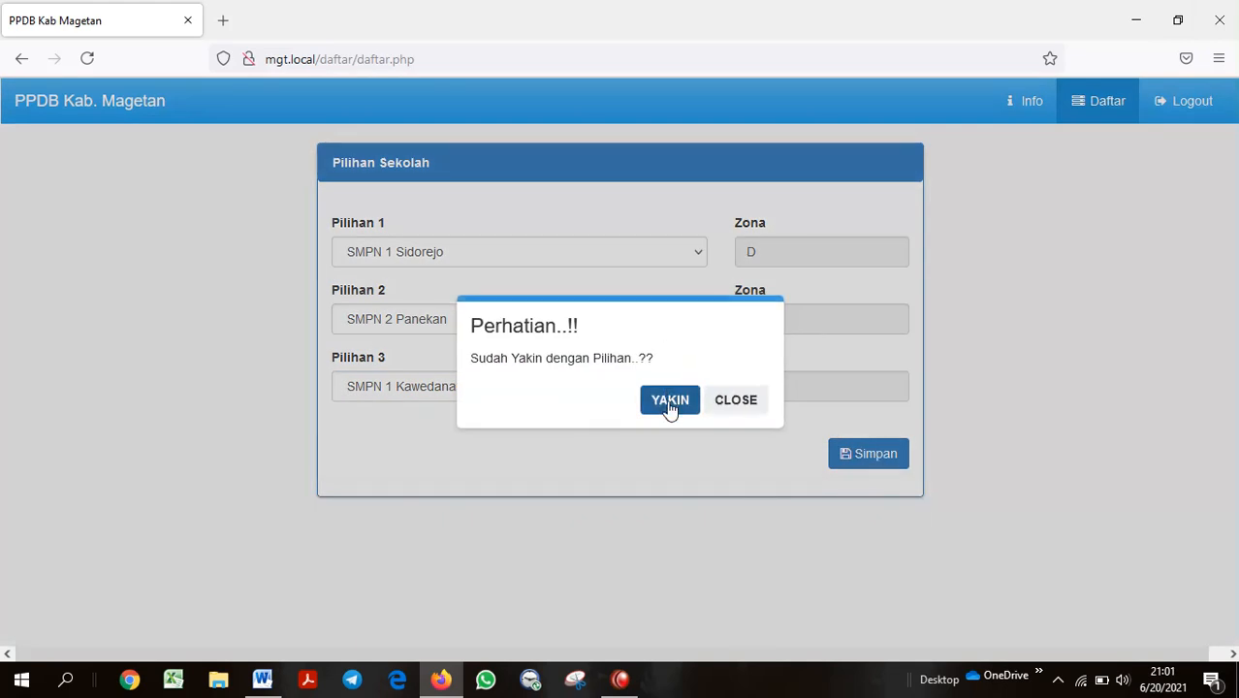
pyautogui.click(669, 406)
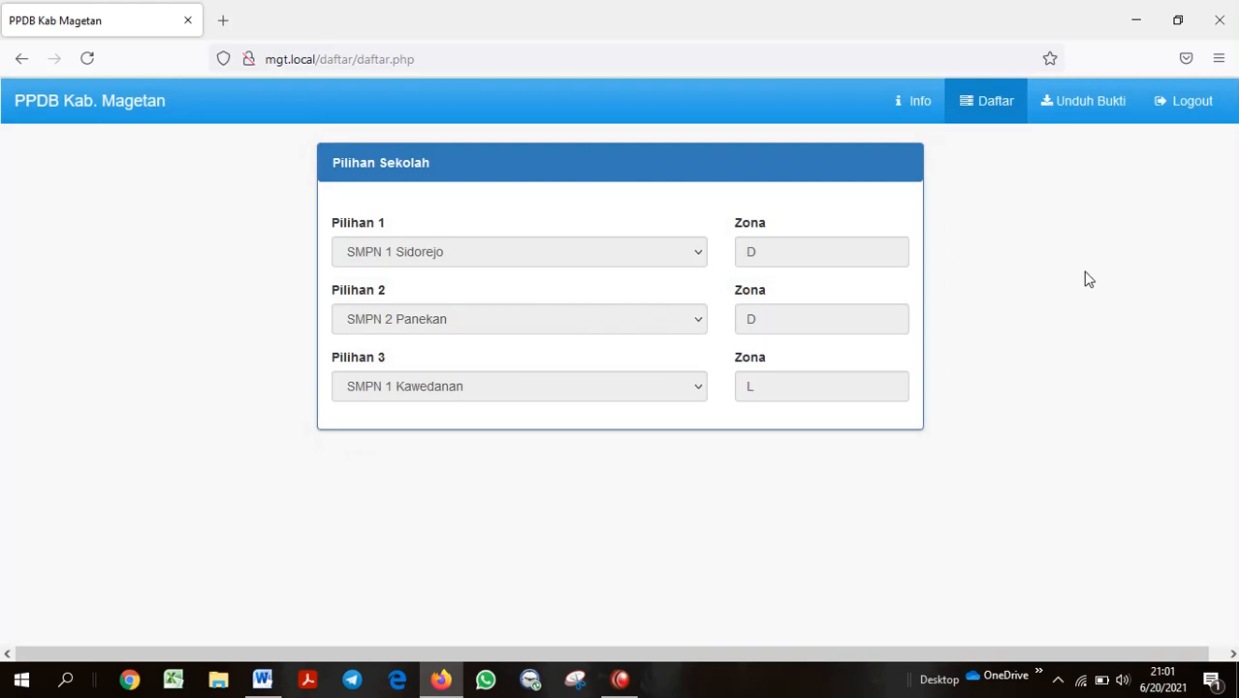
pyautogui.click(1076, 112)
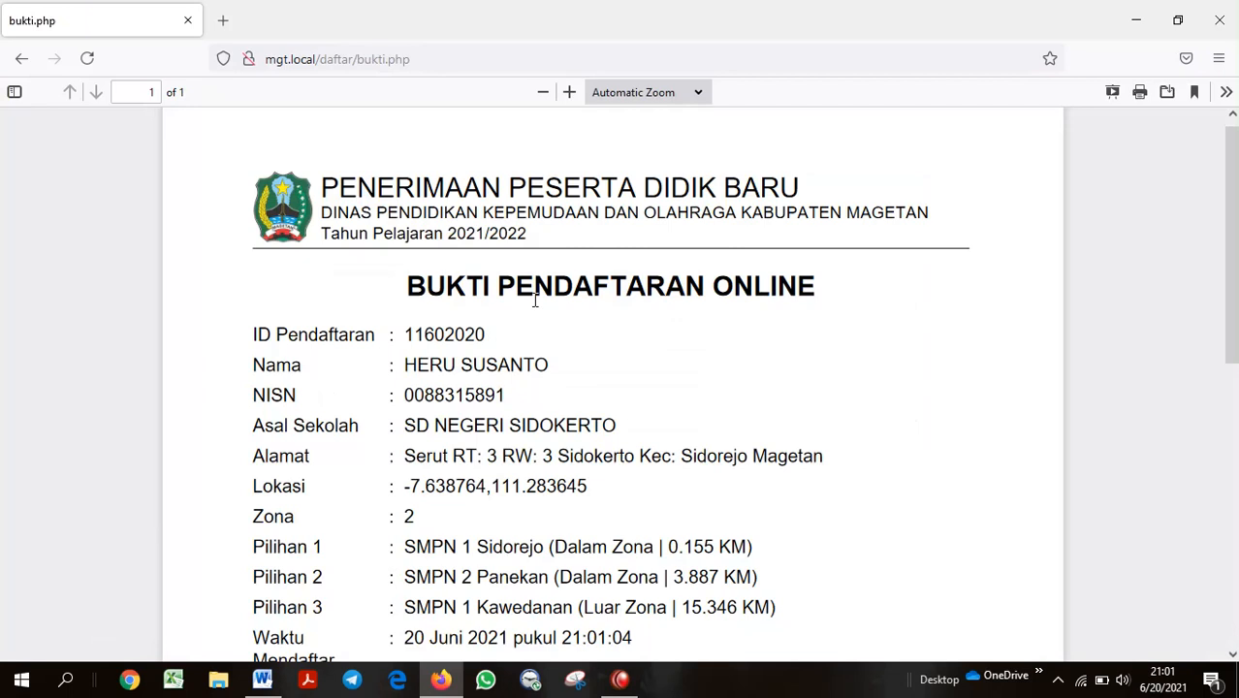
pyautogui.scroll(-1, 541, 344)
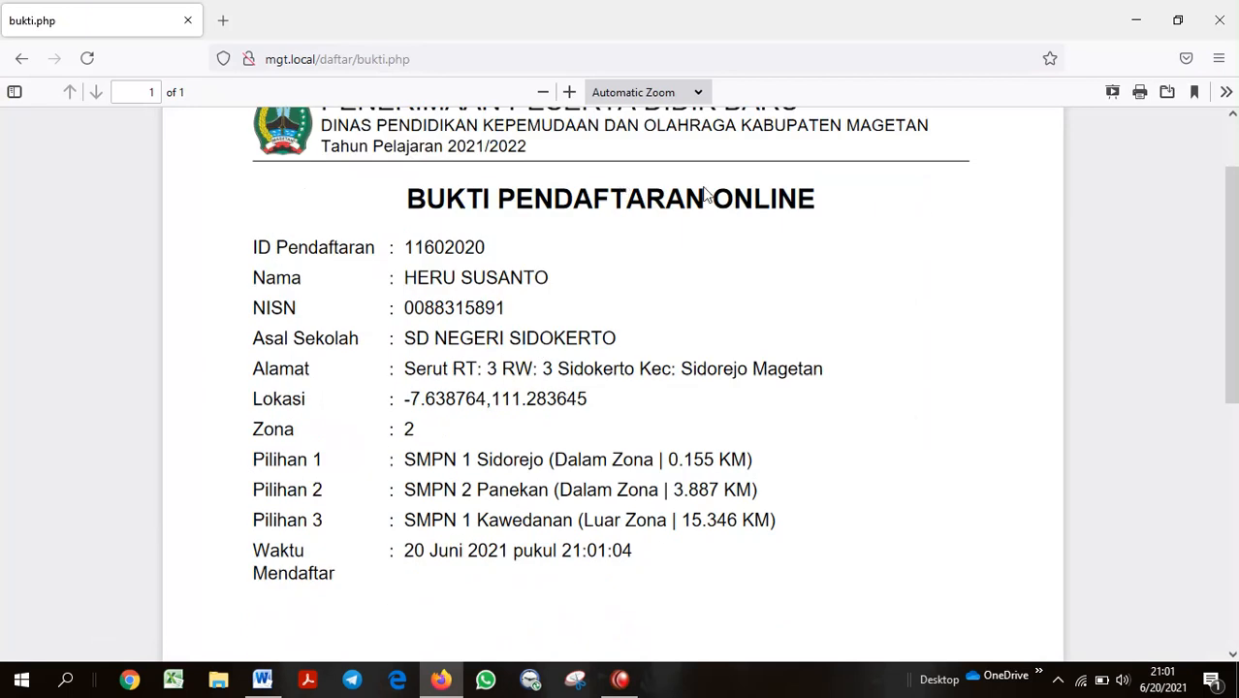
pyautogui.scroll(-1, 669, 224)
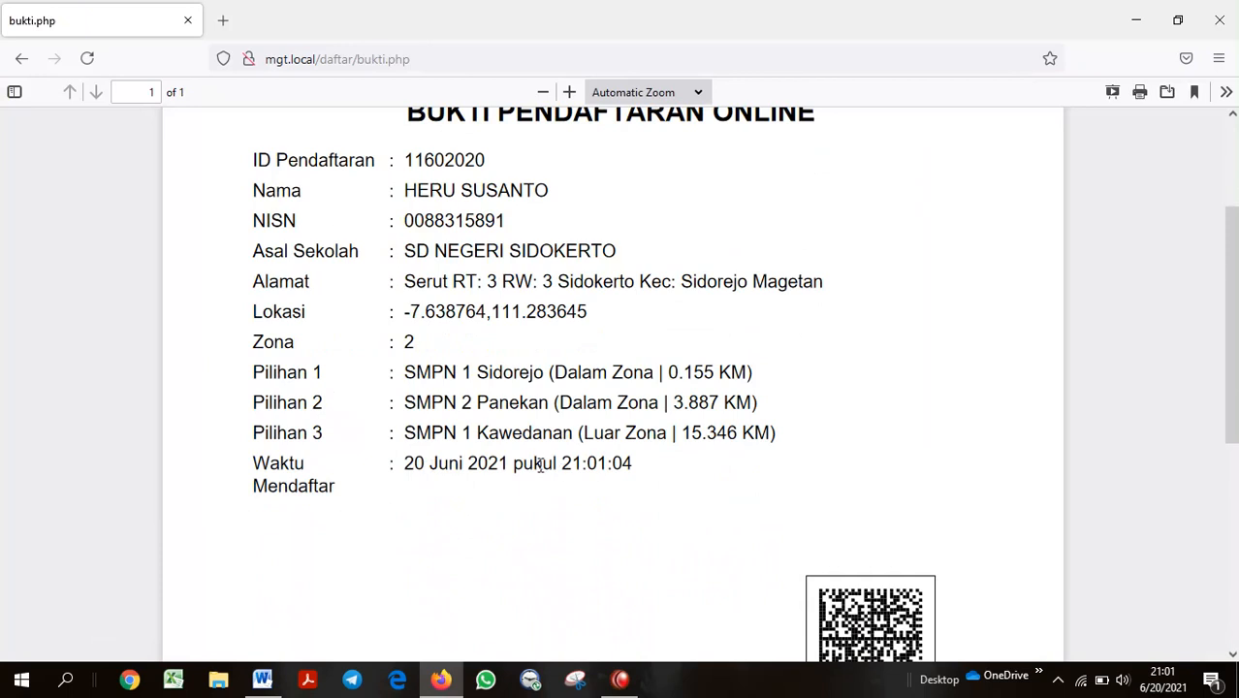
pyautogui.scroll(-1, 872, 408)
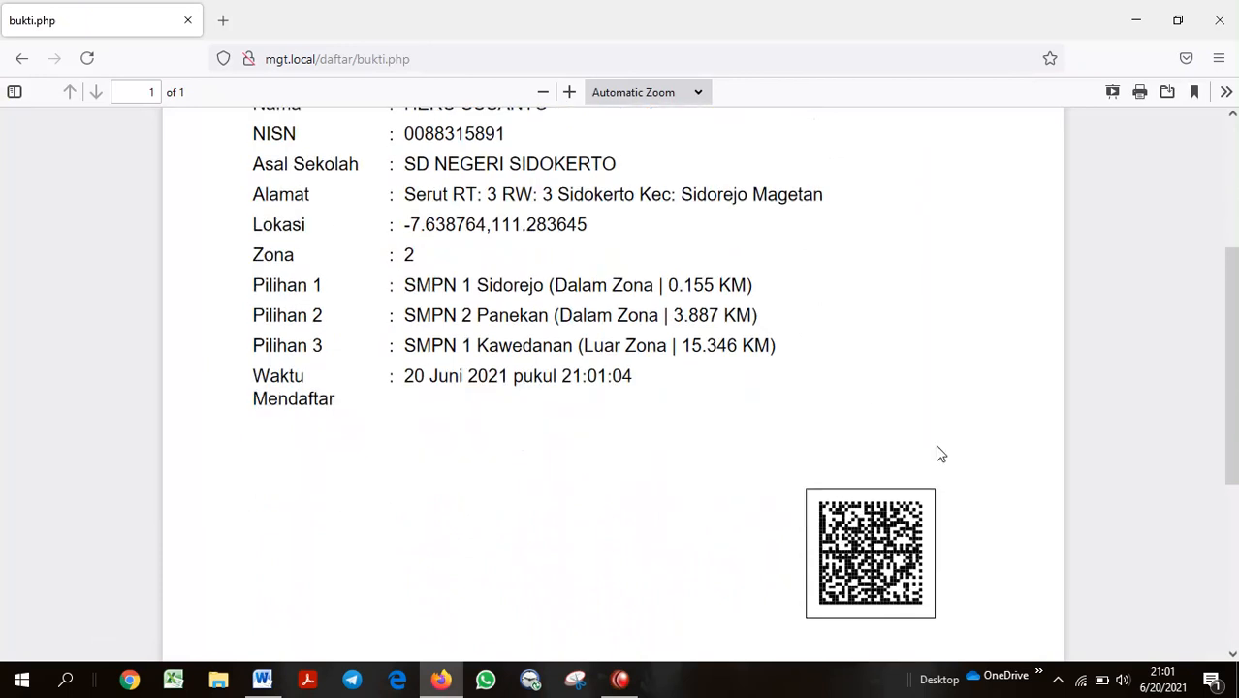
pyautogui.scroll(1, 905, 537)
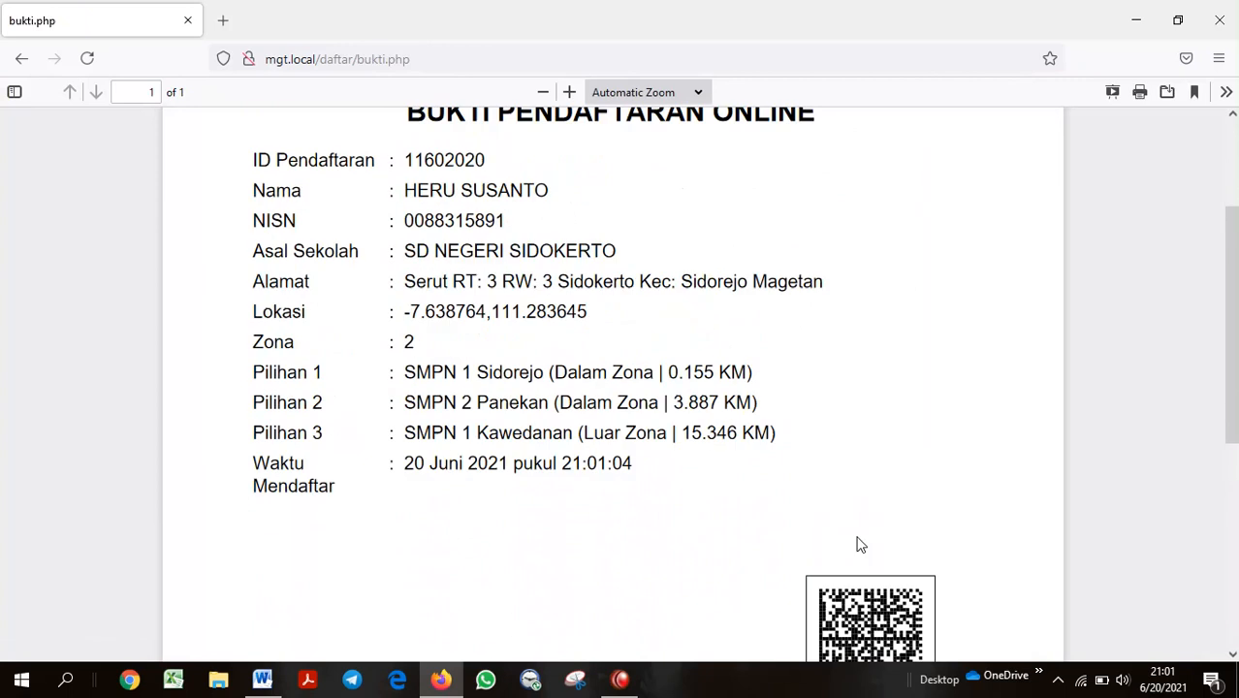
pyautogui.scroll(-1, 921, 459)
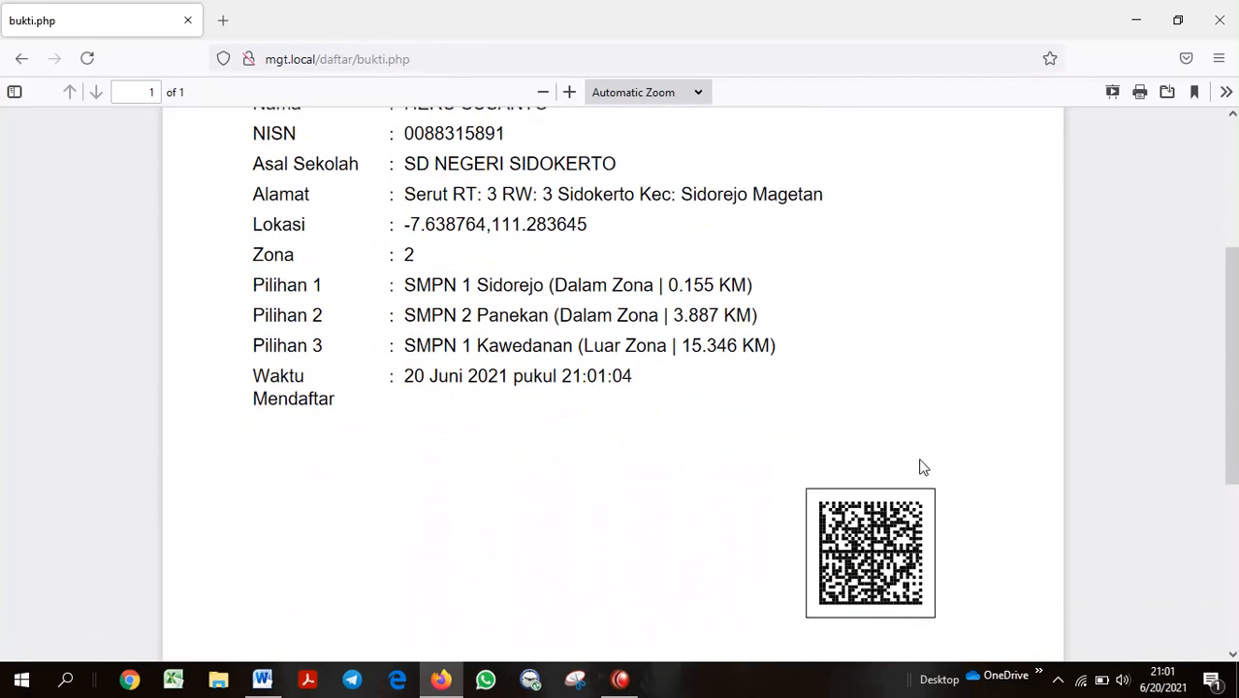
pyautogui.scroll(3, 921, 463)
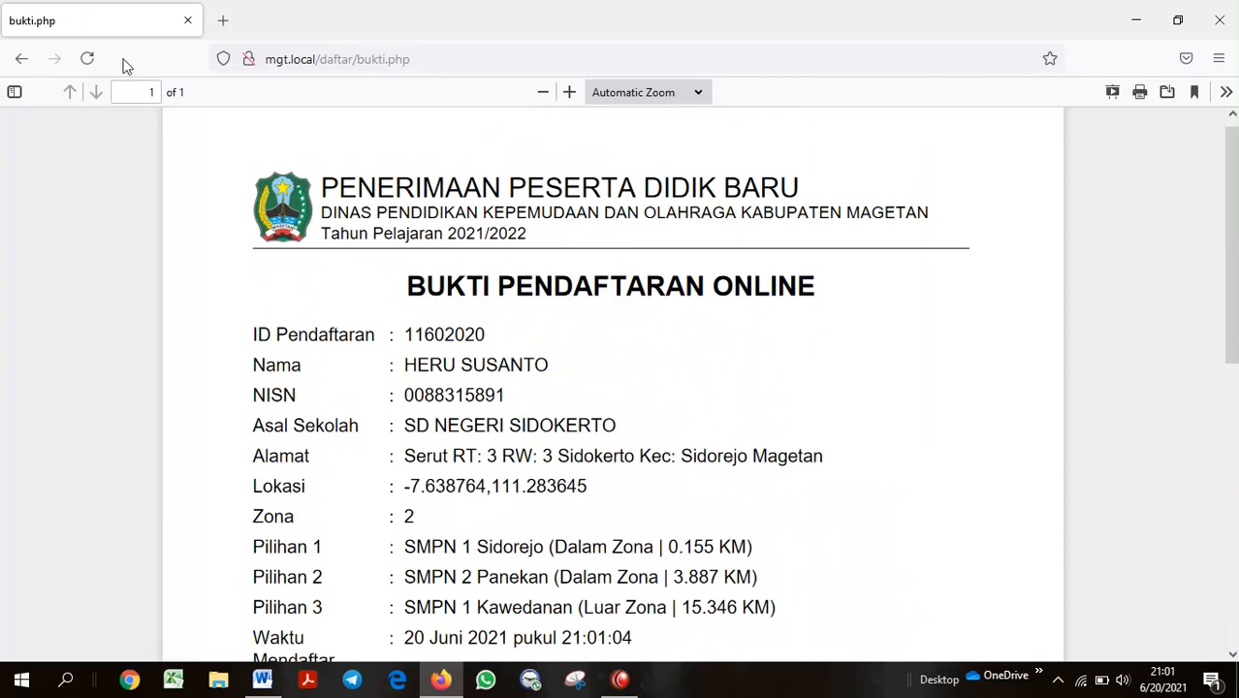
pyautogui.click(23, 61)
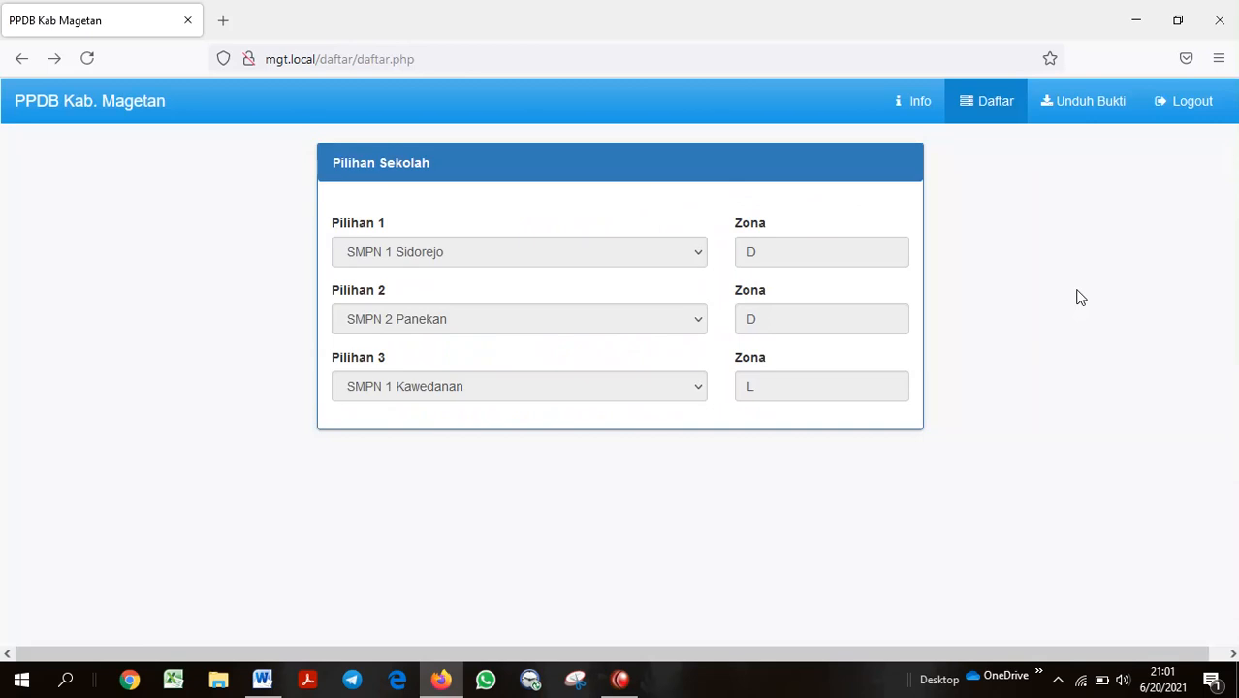
# Log out, return home, and browse the Rekapitulasi Hasil Sementara table on the Hasil page
pyautogui.click(1182, 104)
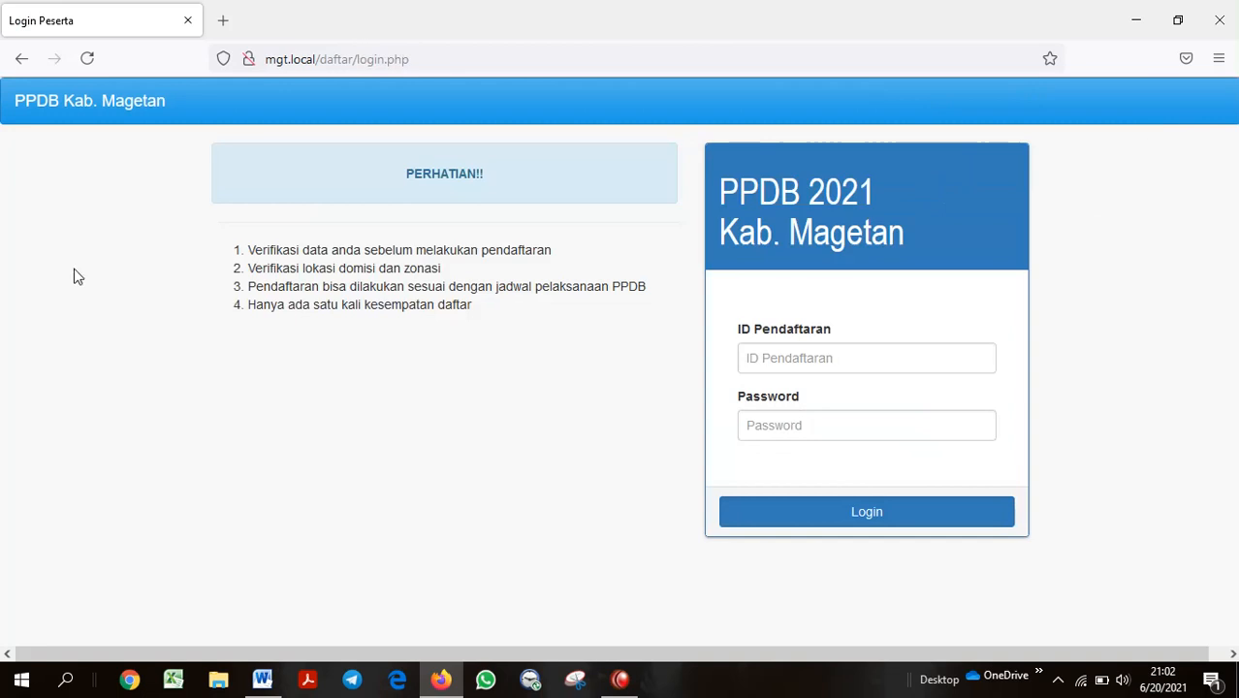
pyautogui.click(85, 108)
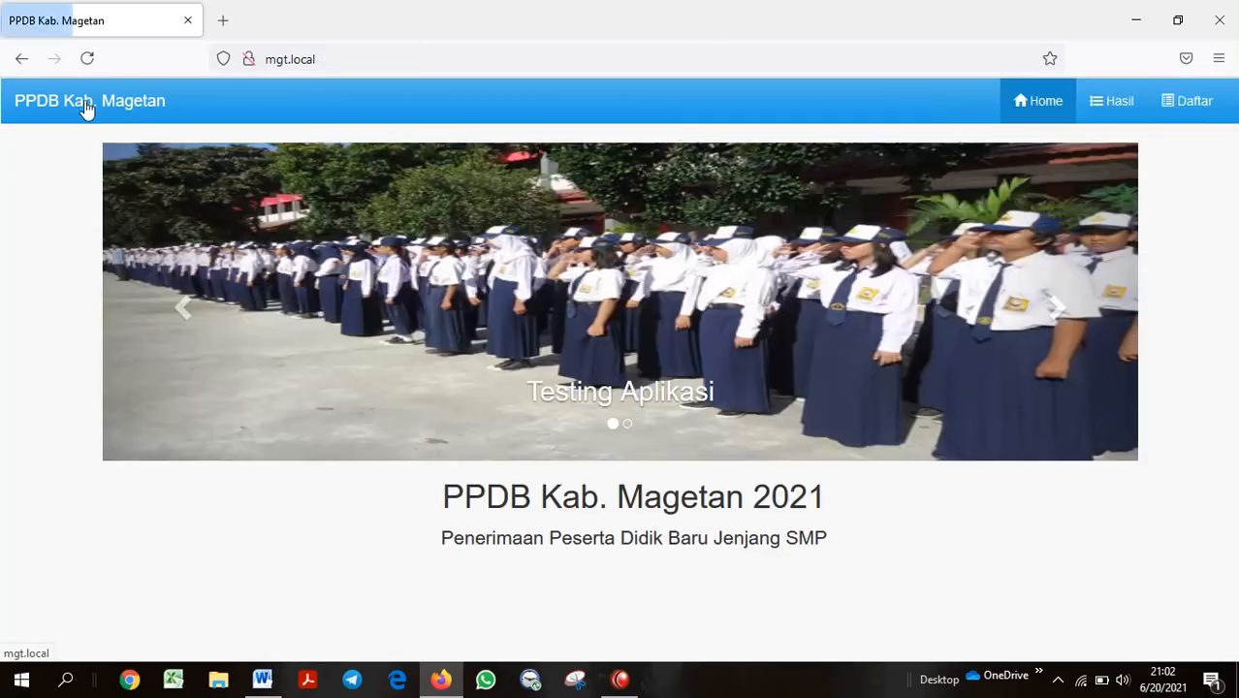
pyautogui.click(1115, 103)
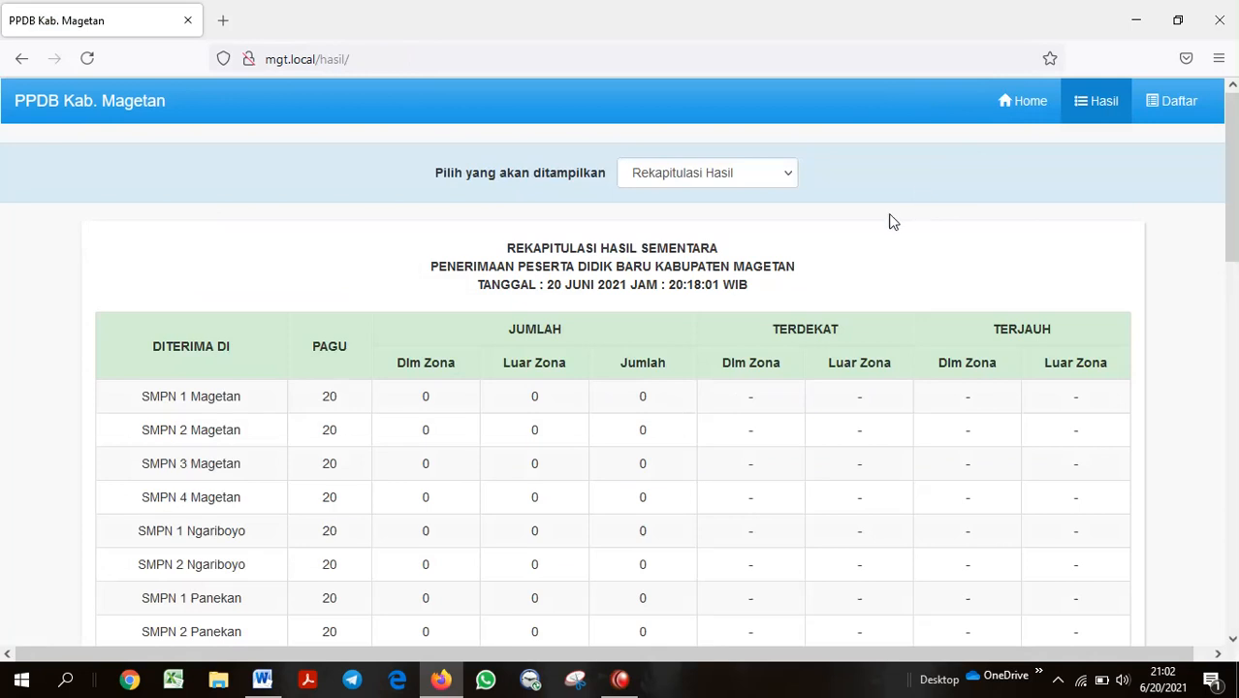
pyautogui.scroll(-2, 840, 279)
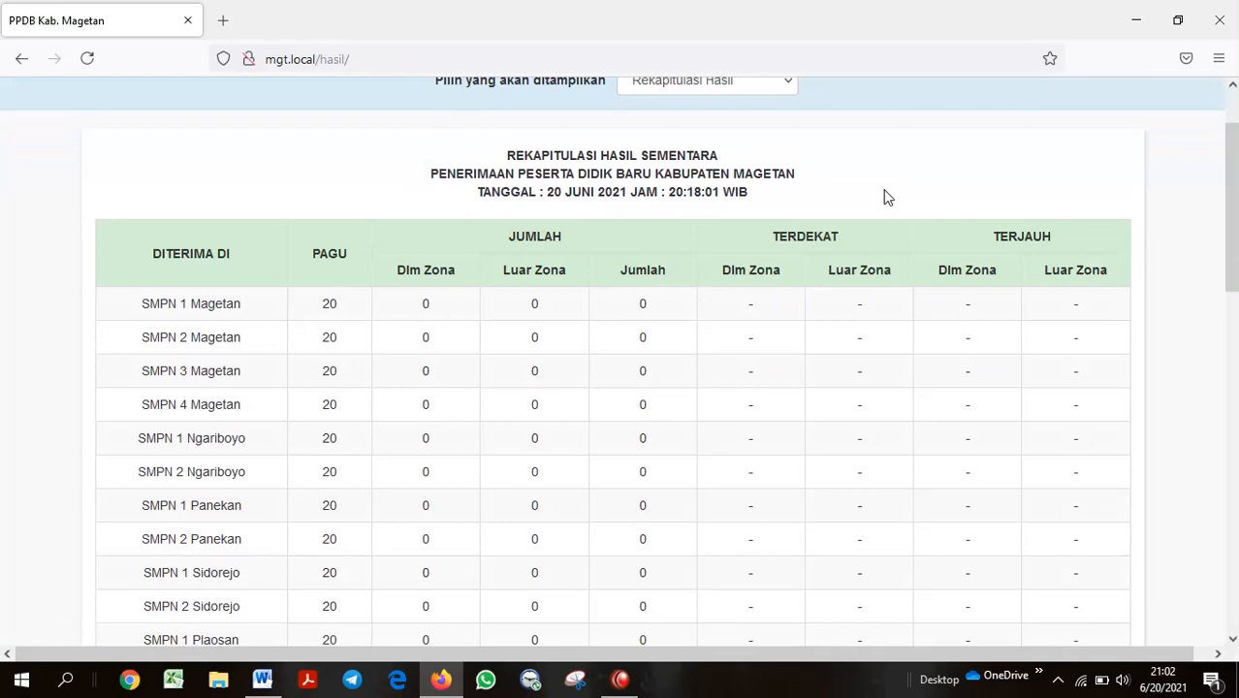
pyautogui.scroll(-3, 714, 436)
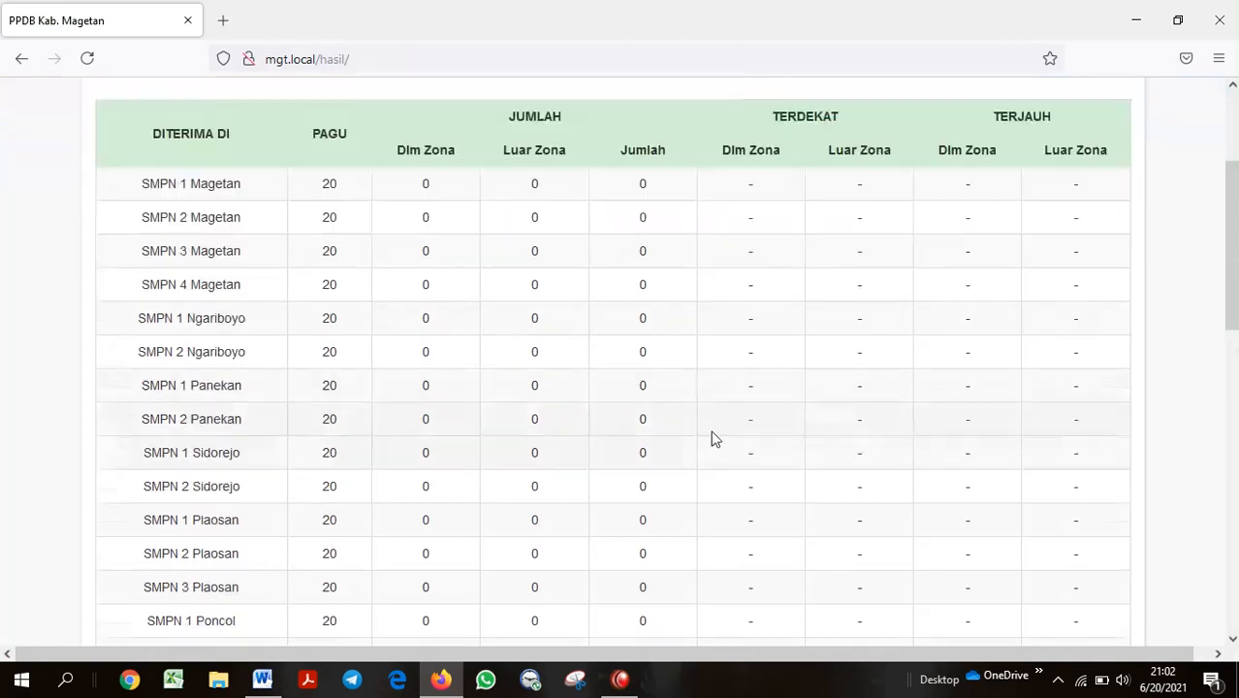
pyautogui.scroll(5, 647, 291)
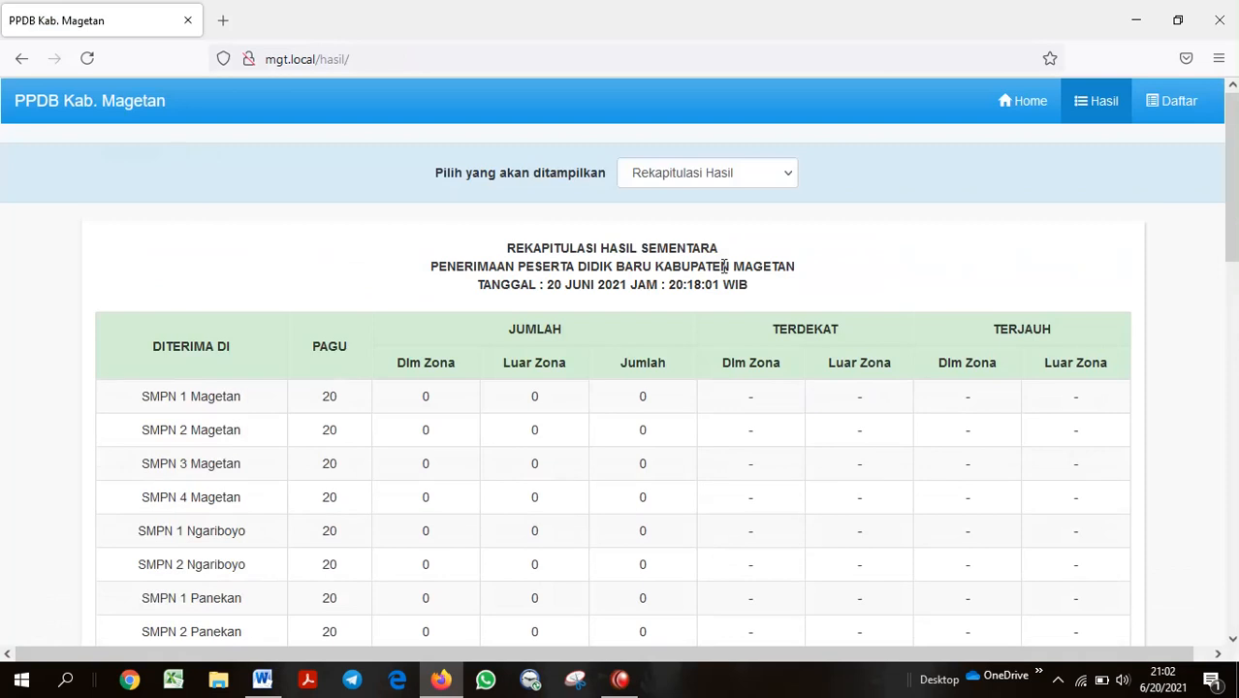